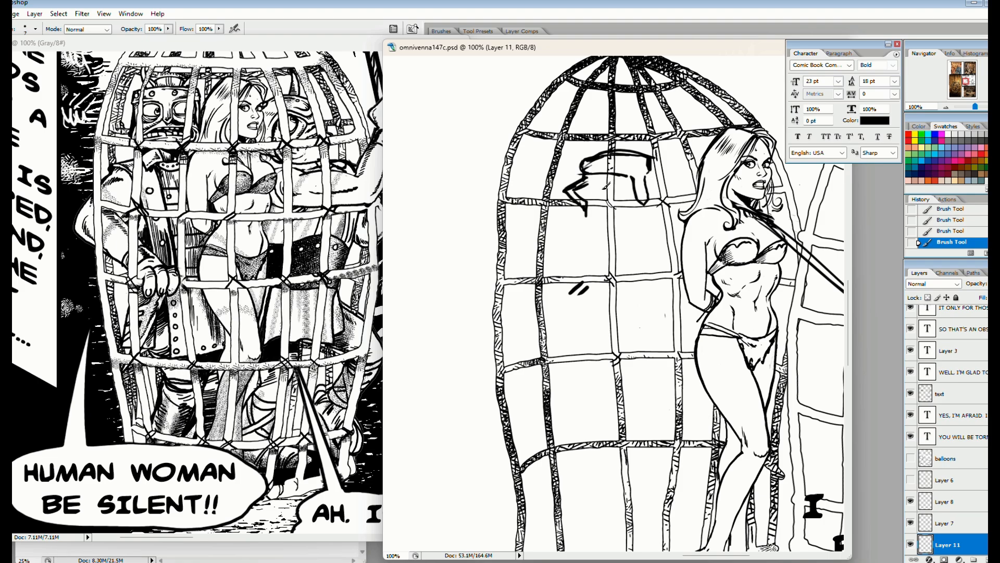
Ink the horned figure's facial features, helmet details and bared teeth inside the cage
mouse_move(606, 184)
left_mouse_down()
mouse_move(624, 173)
mouse_move(610, 191)
left_mouse_up()
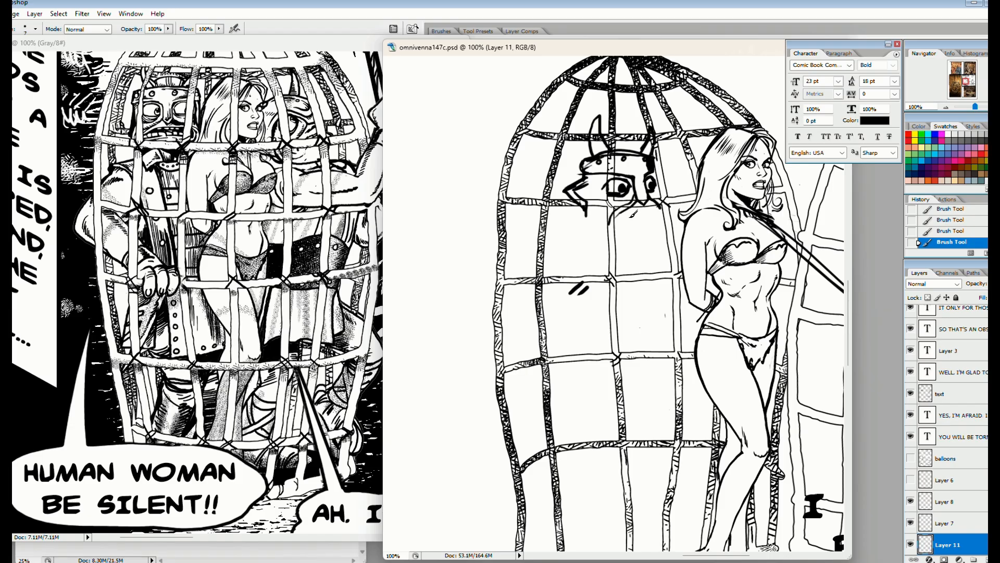
left_click_drag(629, 215, 621, 220)
mouse_move(828, 261)
left_mouse_down()
mouse_move(625, 277)
mouse_move(828, 245)
left_mouse_up()
mouse_move(670, 198)
left_mouse_down()
mouse_move(707, 194)
mouse_move(672, 199)
left_mouse_up()
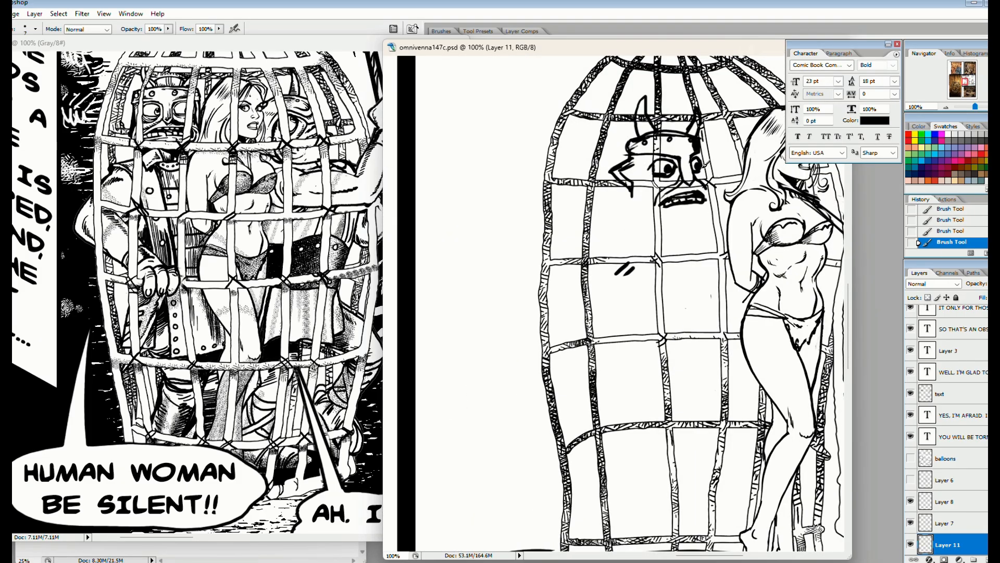
left_click_drag(704, 165, 700, 176)
Rearrange the reference and drawing windows so the inked cage reference sits beside the page, with the horned figure in view
left_click_drag(214, 42, 184, 114)
left_click_drag(299, 59, 228, 83)
left_click(306, 111)
left_click(639, 194)
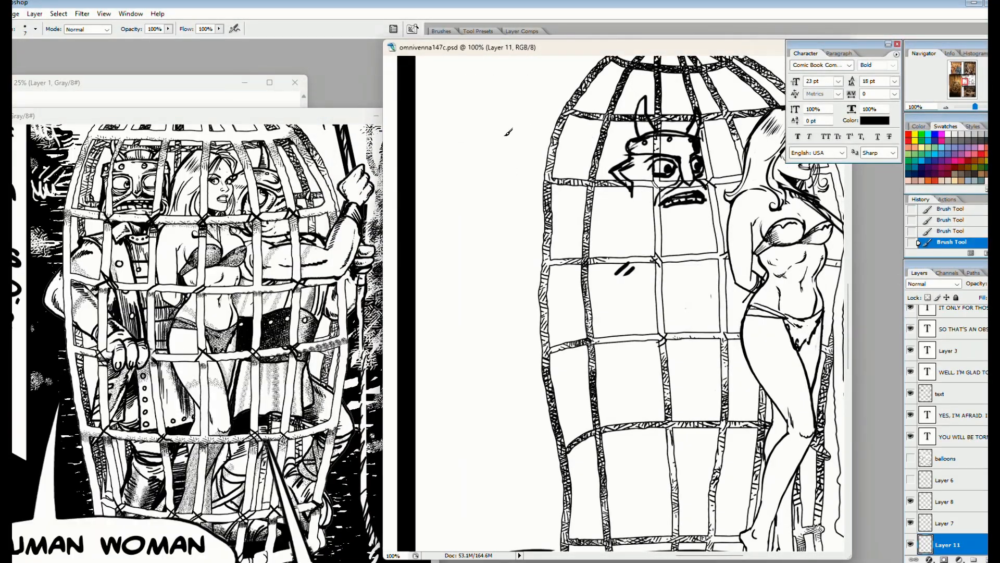
mouse_move(502, 49)
left_mouse_down()
mouse_move(458, 114)
mouse_move(458, 57)
left_mouse_up()
scroll(500, 260, "right", 2)
scroll(500, 261, "up", 2)
left_click_drag(504, 268, 496, 279)
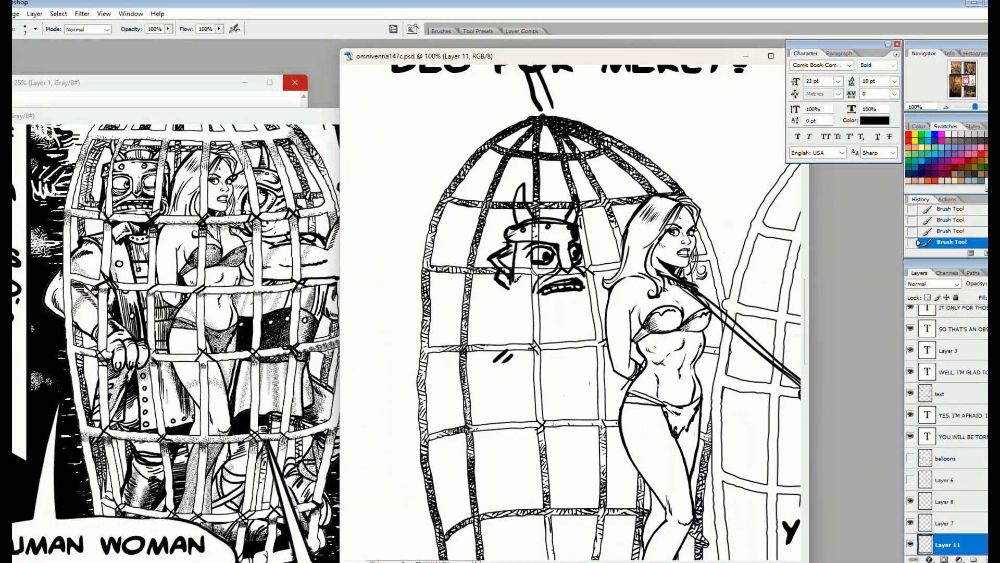
Brush in the horned figure's jaw, chin, back of the head and pointed collar at 200% zoom
key("ctrl+plus")
mouse_move(567, 332)
left_mouse_down()
mouse_move(595, 365)
mouse_move(671, 354)
mouse_move(678, 307)
mouse_move(676, 358)
mouse_move(606, 377)
left_mouse_up()
left_click_drag(507, 358, 616, 391)
left_click_drag(653, 377, 618, 392)
left_click_drag(620, 437, 635, 255)
left_click_drag(540, 167, 509, 184)
mouse_move(522, 181)
left_mouse_down()
mouse_move(590, 234)
mouse_move(611, 211)
left_mouse_up()
left_click_drag(659, 204, 677, 192)
left_click_drag(602, 225, 671, 225)
left_click_drag(649, 209, 627, 220)
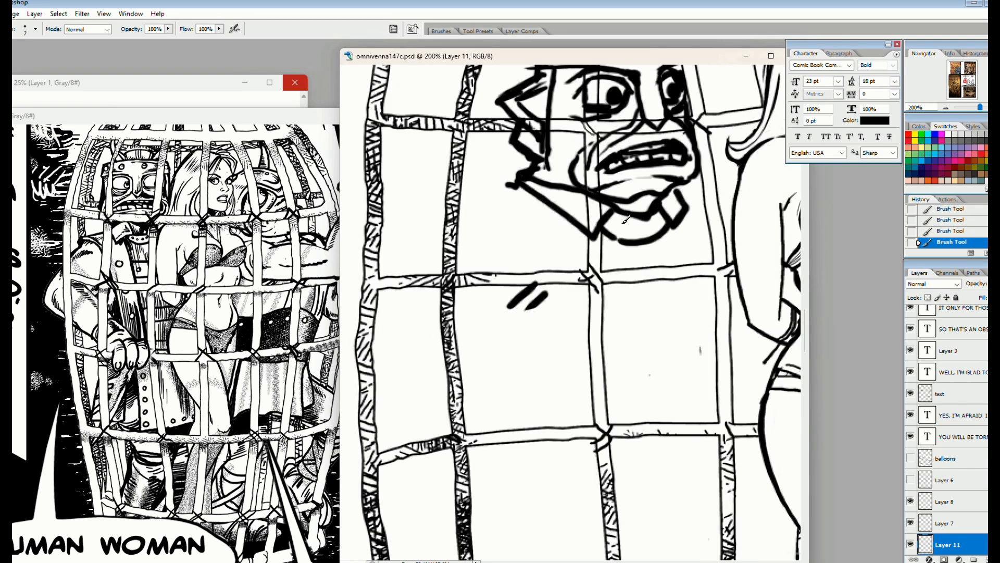
Add small round studs along the horned figure's neckband
left_click(662, 221)
key("x")
left_click(617, 225)
left_click(633, 230)
Fill the collar and lower face with white using the Paint Bucket to hide the cage lines
key("g")
left_click(580, 210)
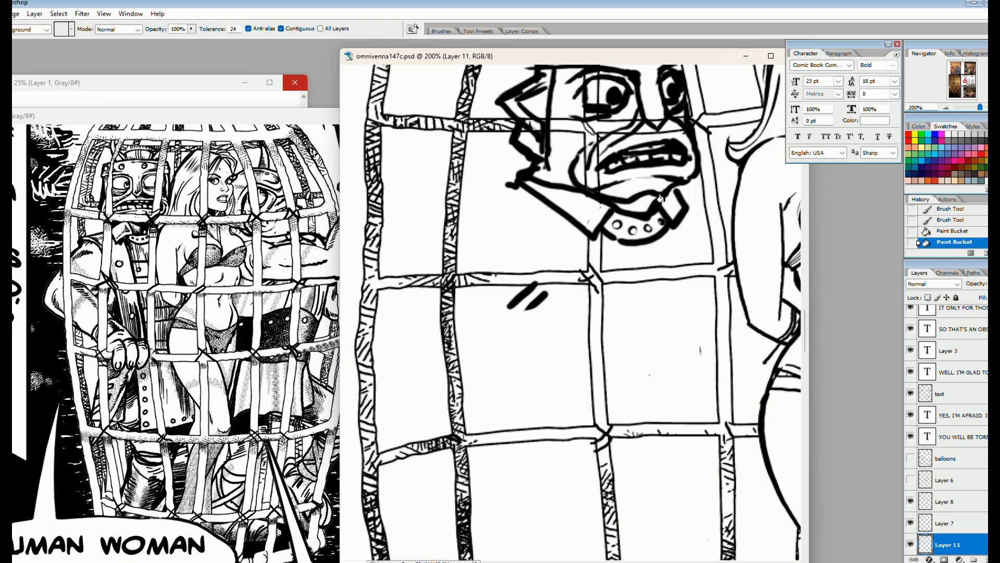
left_click(627, 188)
left_click(567, 146)
left_click_drag(567, 146, 548, 246)
Fill the helmet, horns and remaining head areas with white, undoing the last unwanted fill
left_click(586, 148)
left_click(543, 96)
left_click(648, 104)
left_click(507, 237)
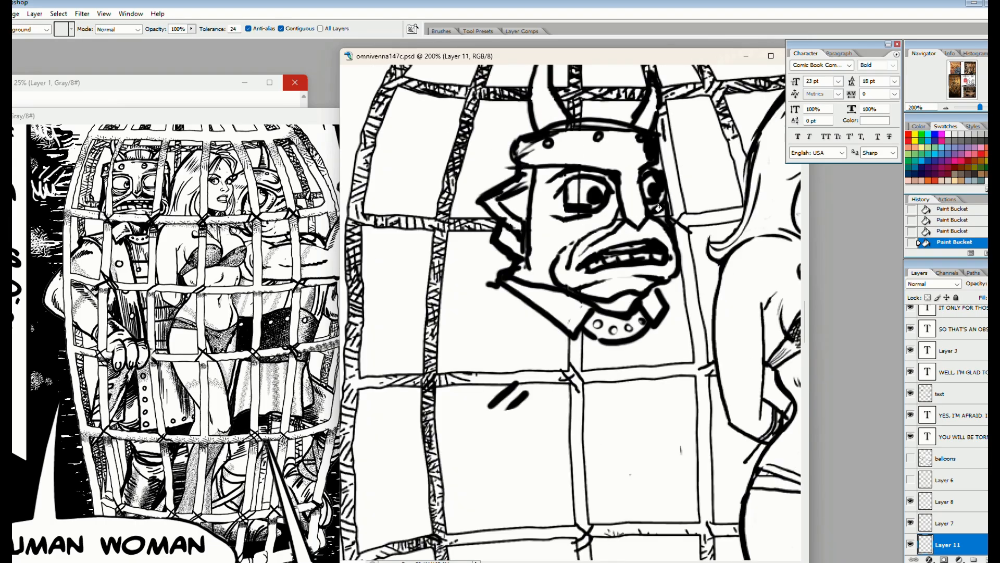
left_click(658, 209)
left_click(629, 195)
key("ctrl+z")
Brush in the horned figure's shoulders, armhole and open coat front in black below the collar
left_click_drag(520, 310, 547, 237)
key("b")
key("x")
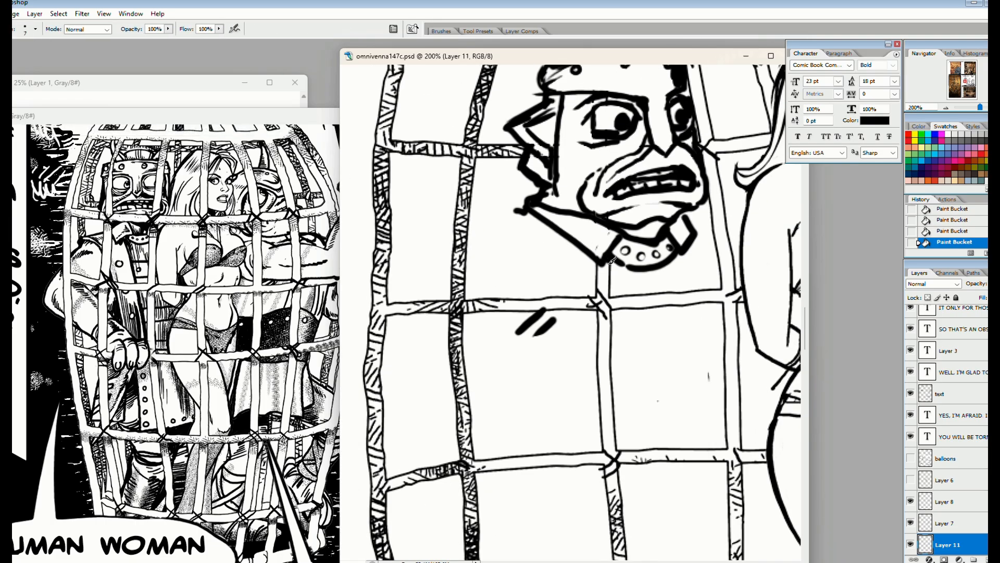
left_click_drag(610, 261, 613, 376)
mouse_move(470, 221)
left_mouse_down()
mouse_move(525, 210)
mouse_move(585, 437)
left_mouse_up()
left_click_drag(613, 366, 622, 486)
mouse_move(588, 435)
left_mouse_down()
mouse_move(570, 477)
mouse_move(619, 473)
left_mouse_up()
left_click_drag(691, 237, 704, 461)
mouse_move(682, 207)
left_mouse_down()
mouse_move(732, 245)
mouse_move(728, 458)
left_mouse_up()
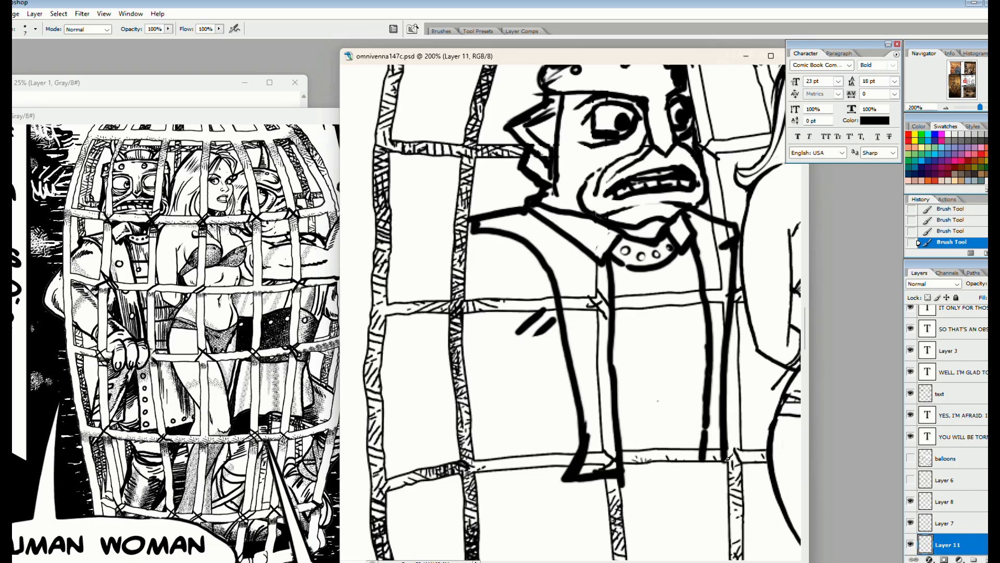
Draw the horned figure's bent arm, running down from the shoulder and across the torso
left_click_drag(594, 379, 623, 347)
mouse_move(527, 201)
left_mouse_down()
mouse_move(491, 234)
mouse_move(482, 318)
mouse_move(501, 349)
left_mouse_up()
left_click_drag(584, 267, 566, 285)
left_click_drag(565, 292, 576, 374)
mouse_move(501, 349)
left_mouse_down()
mouse_move(520, 389)
mouse_move(659, 365)
left_mouse_up()
mouse_move(516, 383)
left_mouse_down()
mouse_move(553, 438)
mouse_move(569, 437)
left_mouse_up()
Draw the belt, the tunic skirt and the hanging coat tail below the torso
mouse_move(683, 392)
left_mouse_down()
mouse_move(505, 447)
mouse_move(557, 263)
left_mouse_up()
key("ctrl+minus")
left_click_drag(548, 316, 601, 308)
mouse_move(498, 313)
left_mouse_down()
mouse_move(591, 323)
mouse_move(558, 391)
mouse_move(601, 386)
left_mouse_up()
left_click_drag(598, 312, 605, 384)
mouse_move(497, 315)
left_mouse_down()
mouse_move(506, 358)
mouse_move(504, 324)
mouse_move(484, 389)
mouse_move(516, 392)
mouse_move(495, 384)
mouse_move(466, 464)
left_mouse_up()
Draw both of the horned figure's legs with knee folds, plus the far side of the coat
left_click_drag(521, 405, 500, 492)
mouse_move(563, 414)
left_mouse_down()
mouse_move(547, 443)
mouse_move(552, 354)
left_mouse_up()
mouse_move(560, 348)
left_mouse_down()
mouse_move(547, 402)
mouse_move(508, 420)
left_mouse_up()
left_click_drag(503, 428, 572, 436)
mouse_move(609, 225)
left_mouse_down()
mouse_move(655, 283)
mouse_move(586, 294)
mouse_move(649, 305)
left_mouse_up()
left_click_drag(625, 303, 604, 378)
left_click_drag(666, 284, 651, 331)
left_click_drag(656, 318, 638, 377)
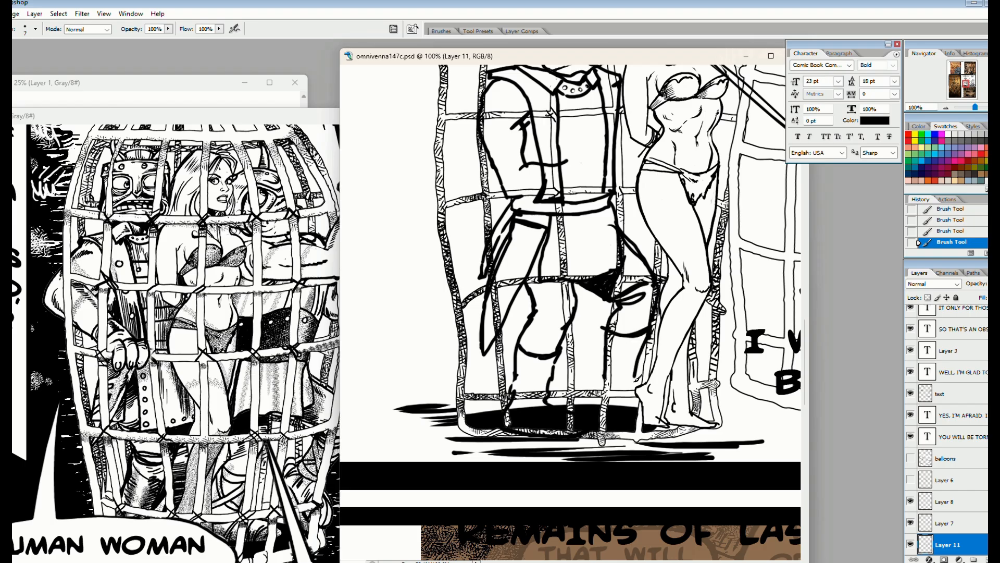
Erase the rough forearm and inner arm lines overlapping the torso
scroll(593, 400, "up", 5)
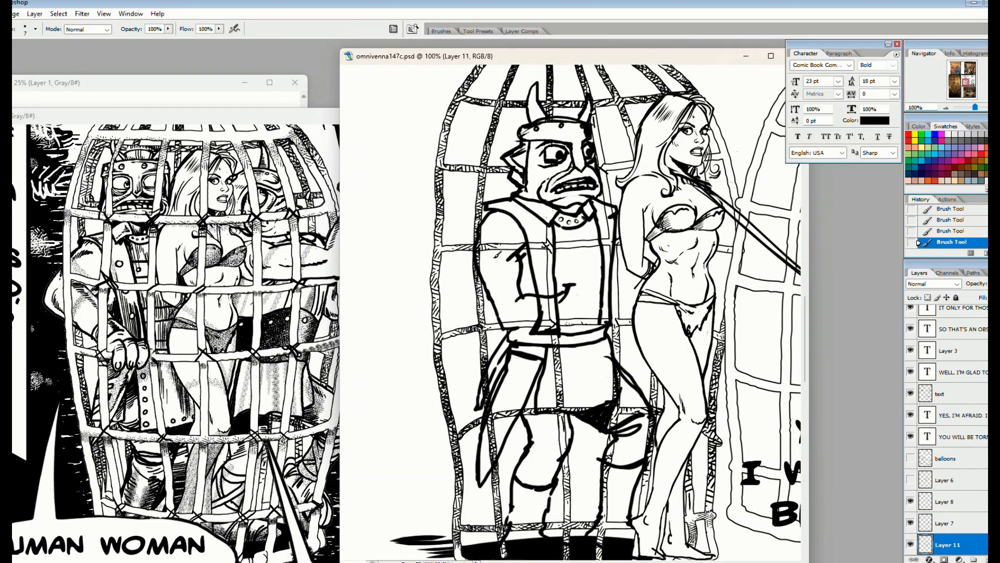
key("e")
left_click_drag(497, 254, 478, 313)
left_click_drag(527, 232, 495, 313)
mouse_move(567, 293)
left_mouse_down()
mouse_move(534, 239)
mouse_move(493, 278)
mouse_move(531, 302)
left_mouse_up()
Bring Layer 11 forward above Layer 8 and draw the horned figure's hand at the woman's arm
key("b")
mouse_move(620, 218)
left_mouse_down()
mouse_move(646, 216)
mouse_move(620, 264)
left_mouse_up()
key("ctrl+bracketright")
key("ctrl+bracketright")
key("e")
key("b")
mouse_move(616, 227)
left_mouse_down()
mouse_move(604, 259)
mouse_move(636, 269)
left_mouse_up()
key("c")
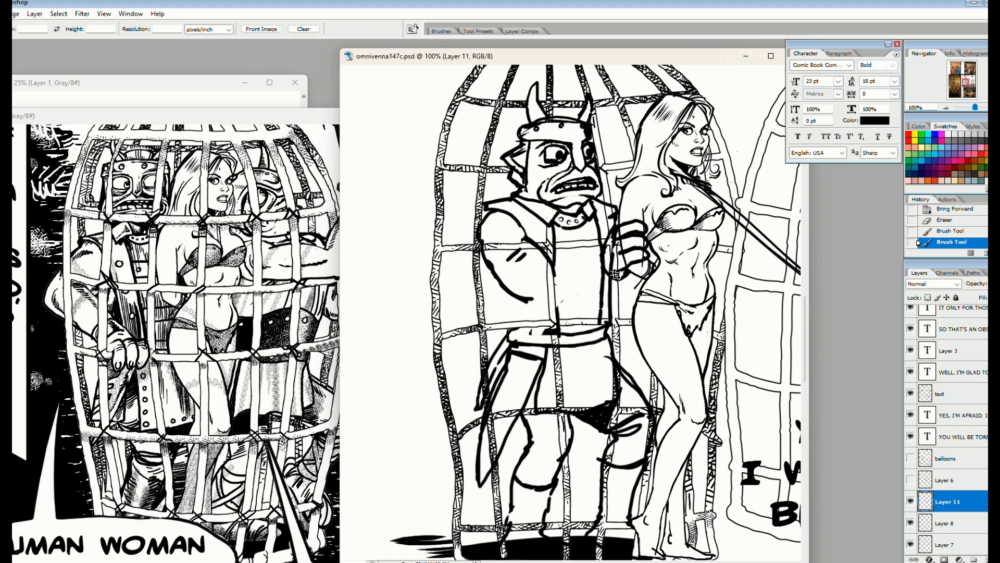
Draw the forearm in black from the elbow across the torso to the hand
key("b")
key("x")
key("x")
mouse_move(485, 259)
left_mouse_down()
mouse_move(529, 299)
mouse_move(605, 260)
left_mouse_up()
left_click_drag(527, 302, 558, 320)
left_click_drag(629, 276, 558, 320)
left_click_drag(498, 280, 512, 341)
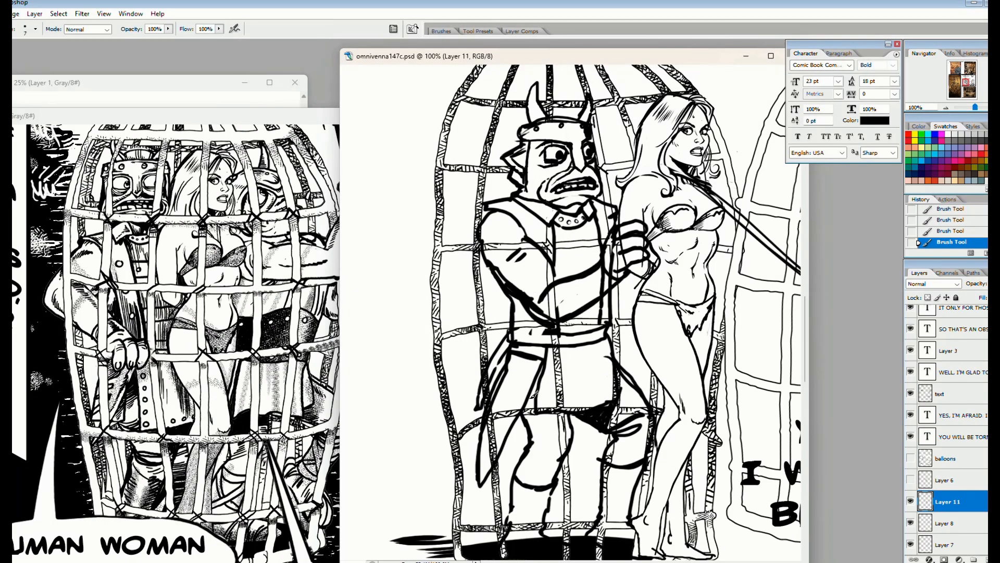
Fill the torso, arm, hand, belt, skirt and coat tail with white, undoing the stray fill near the hand
left_click_drag(571, 365, 529, 395)
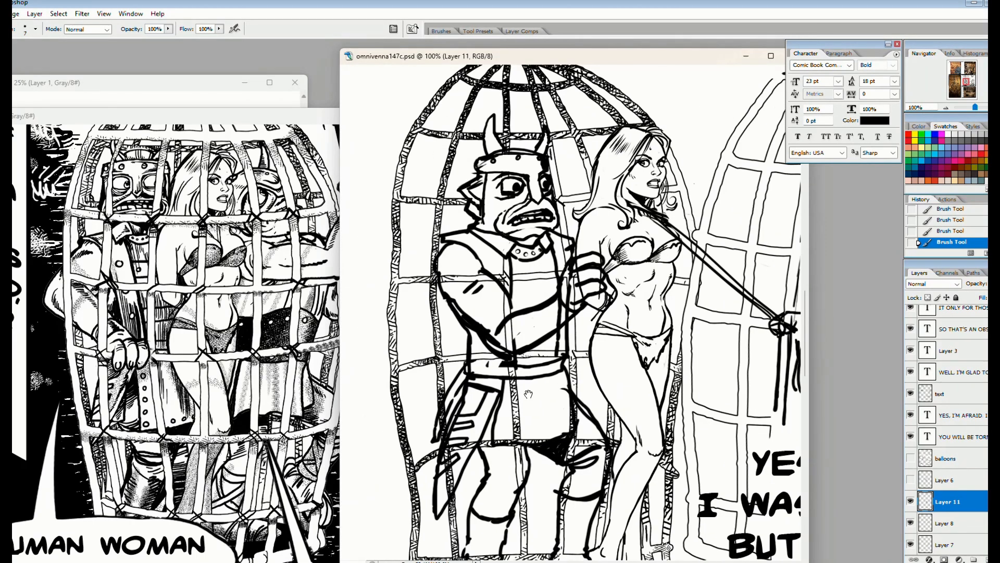
key("g")
key("x")
left_click(525, 287)
left_click(500, 273)
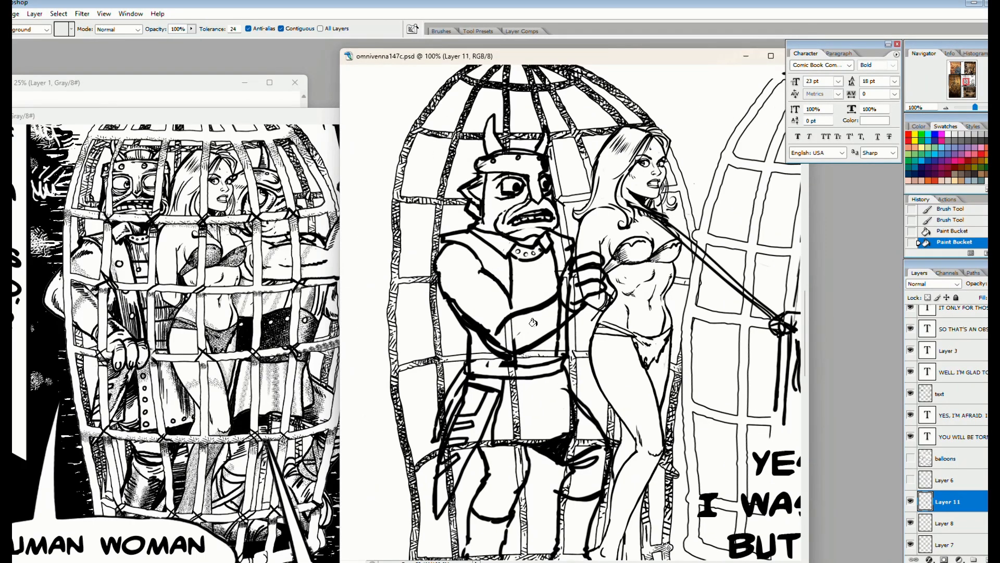
left_click(583, 277)
key("ctrl+z")
left_click(572, 288)
left_click(544, 396)
left_click(458, 463)
left_click(527, 356)
Fill the trouser legs and the near boot with white, undoing the stray fill beside the far leg
left_click_drag(568, 452, 571, 375)
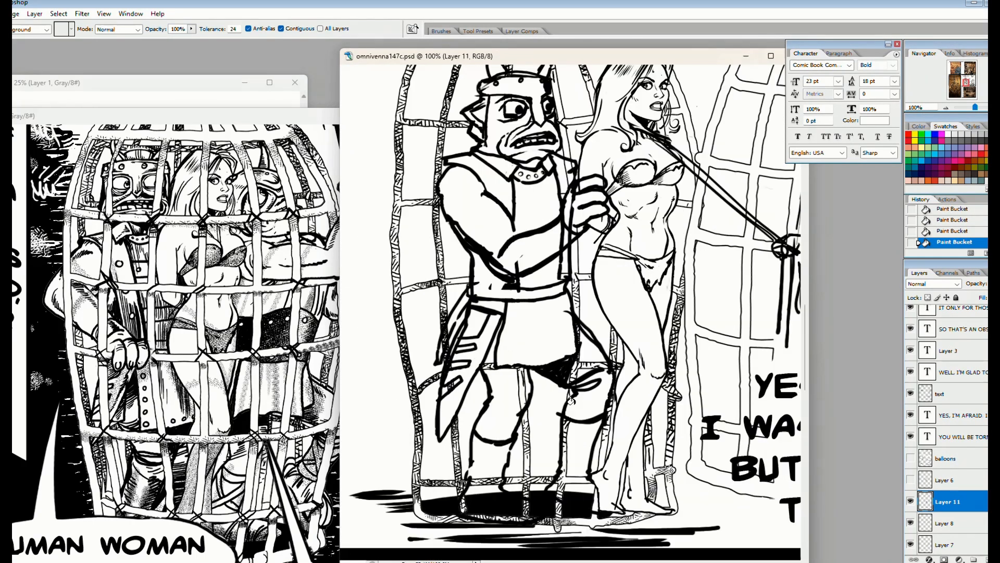
left_click(587, 360)
left_click(497, 415)
left_click(486, 480)
left_click(559, 423)
key("ctrl+z")
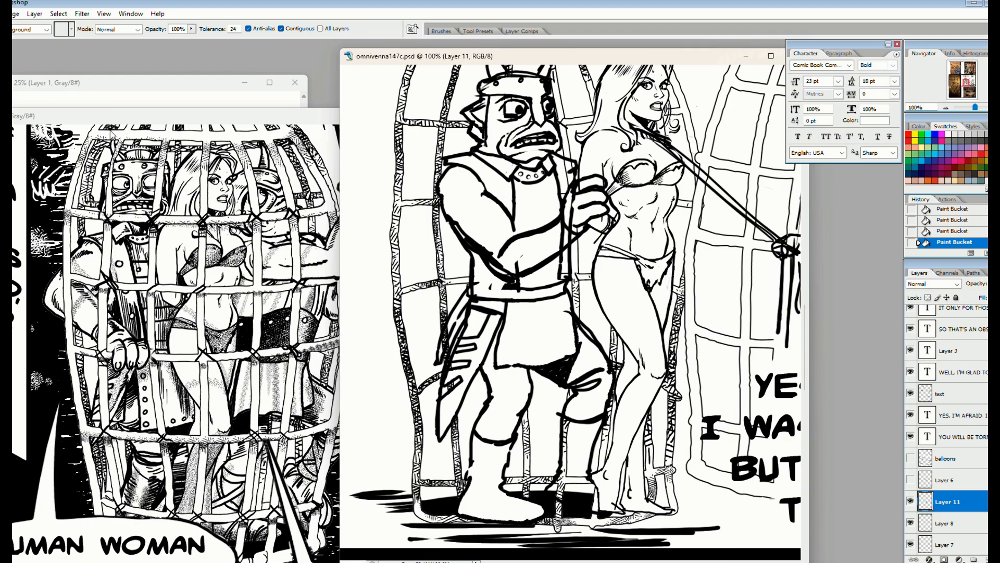
Clean up the lines crossing the forearm and retouch its outline with the brush
key("b")
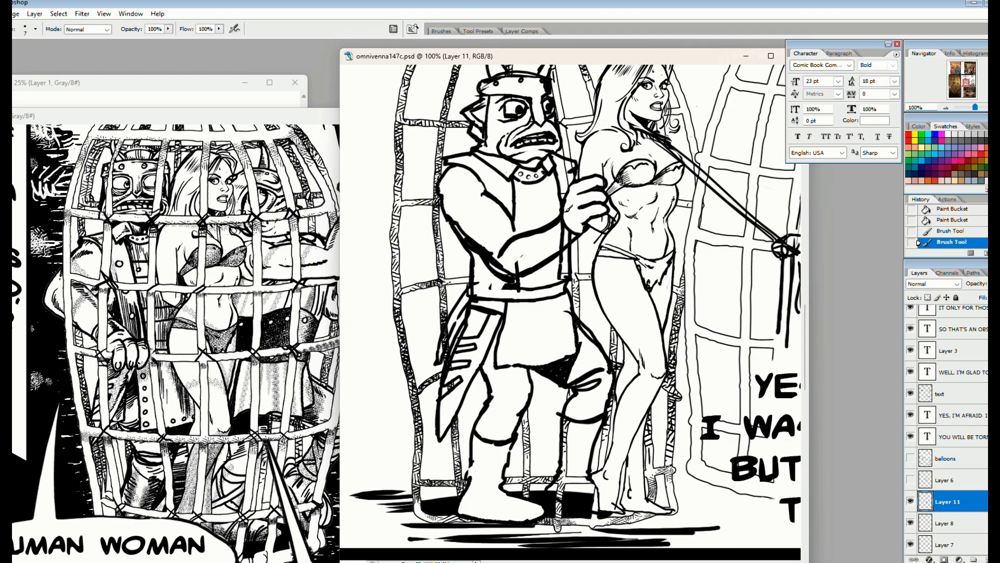
left_click_drag(563, 227, 562, 255)
mouse_move(569, 233)
left_mouse_down()
mouse_move(563, 250)
mouse_move(518, 271)
left_mouse_up()
left_click_drag(501, 256, 531, 239)
scroll(481, 240, "up", 2)
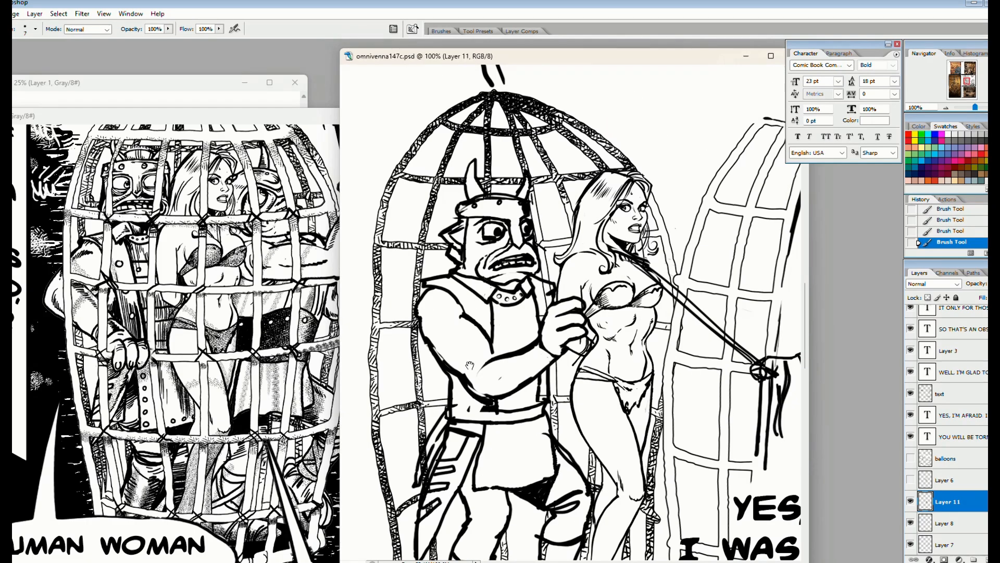
Fill the horned figure's far lower leg and boot with white
scroll(495, 282, "down", 4)
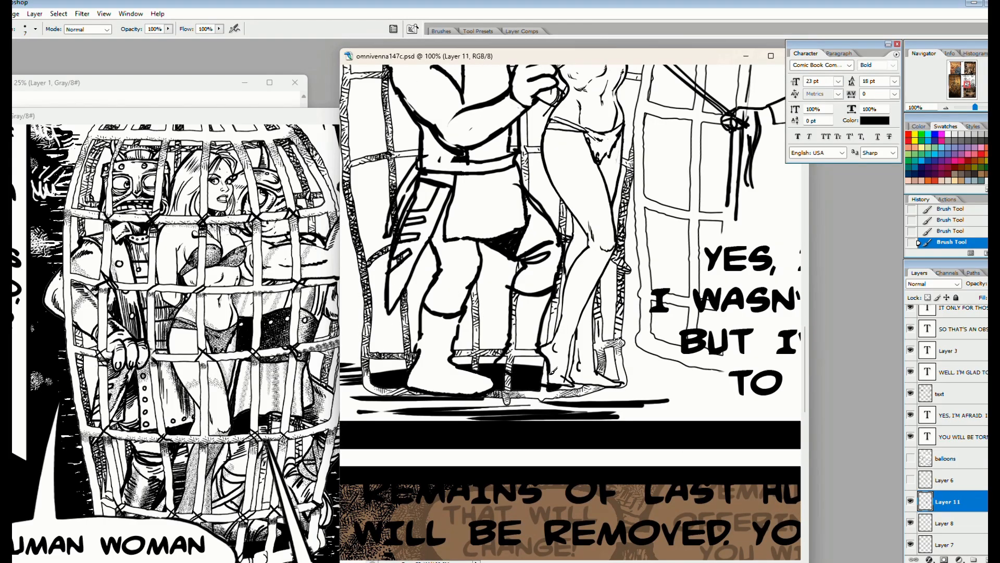
key("g")
left_click(514, 333)
scroll(469, 302, "up", 3)
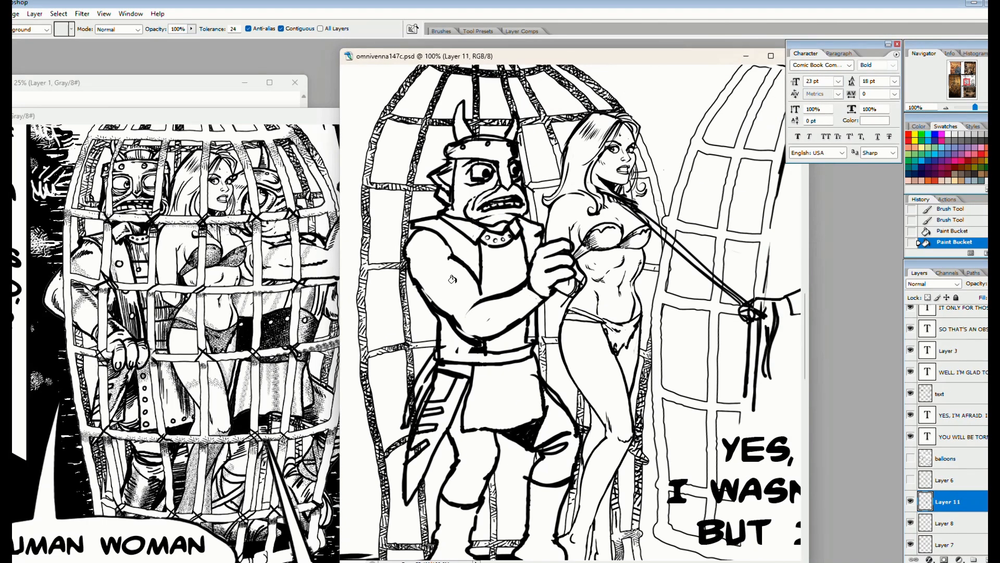
Draw black horizontal bands across the chest of the tunic between the coat edges
key("b")
key("x")
left_click_drag(480, 286, 482, 298)
left_click_drag(482, 256, 526, 254)
left_click_drag(483, 270, 526, 265)
left_click_drag(483, 281, 526, 276)
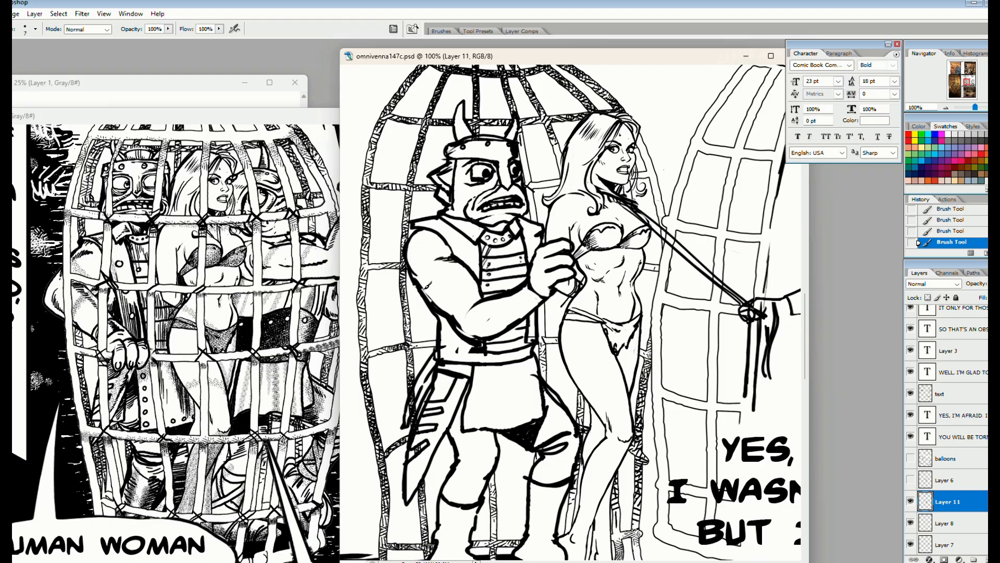
Hatch muscle shading along the upper arm and forearm, and shade the wristband
left_click_drag(423, 288, 426, 276)
left_click_drag(428, 294, 432, 283)
left_click_drag(436, 302, 439, 291)
mouse_move(444, 309)
left_mouse_down()
mouse_move(446, 298)
mouse_move(456, 303)
left_mouse_up()
left_click_drag(460, 312, 465, 307)
left_click_drag(473, 276, 460, 270)
left_click_drag(475, 283, 462, 276)
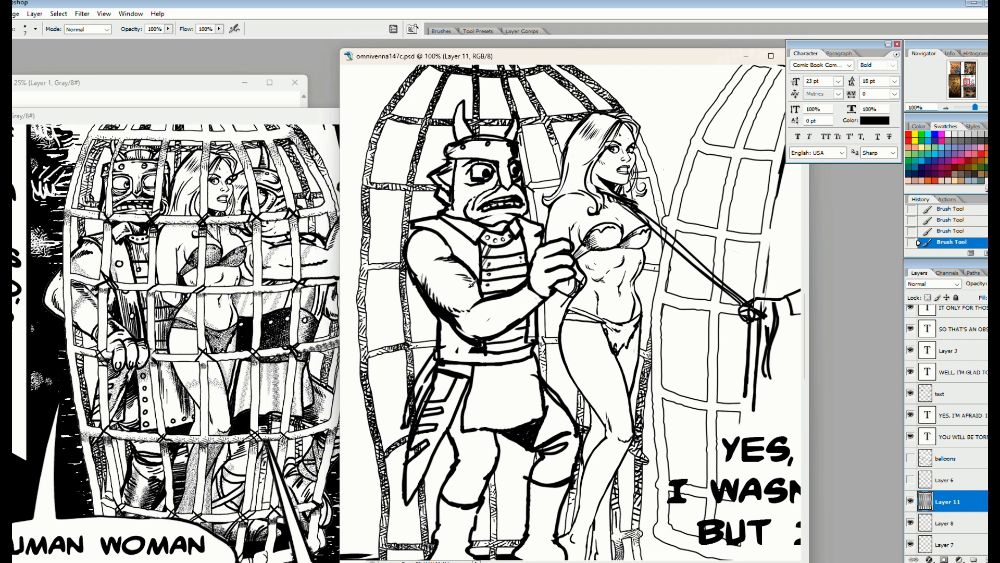
left_click_drag(516, 293, 510, 319)
left_click_drag(513, 319, 516, 296)
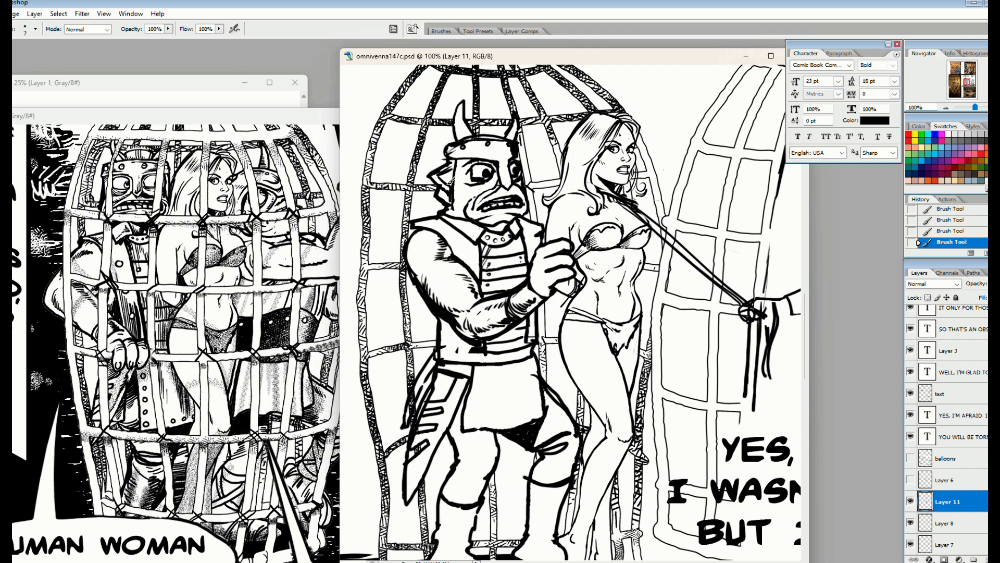
Ink shading on the helmet and ear, and add studs along the coat front and tunic skirt
key("x")
left_click_drag(455, 159, 493, 159)
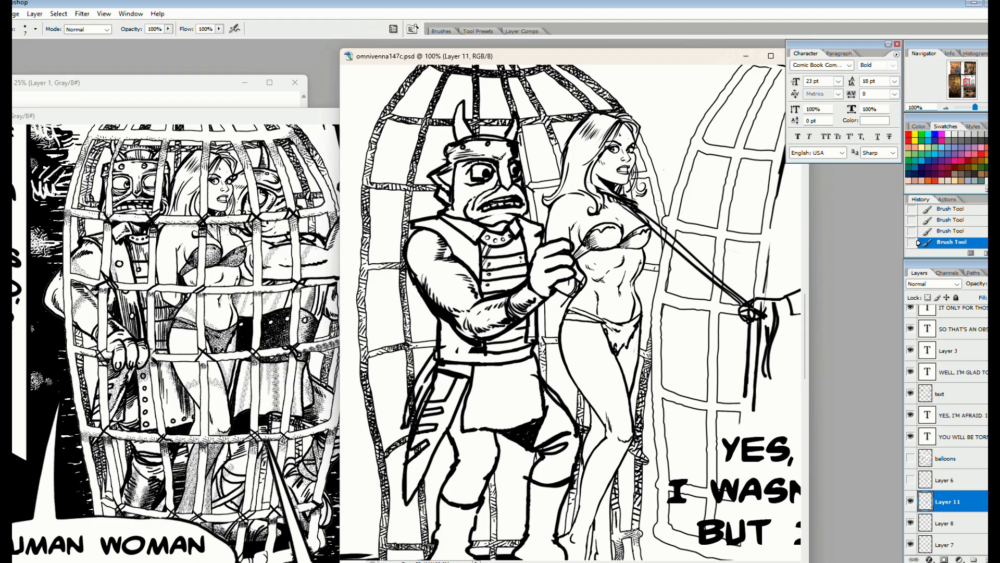
key("x")
key("x")
key("x")
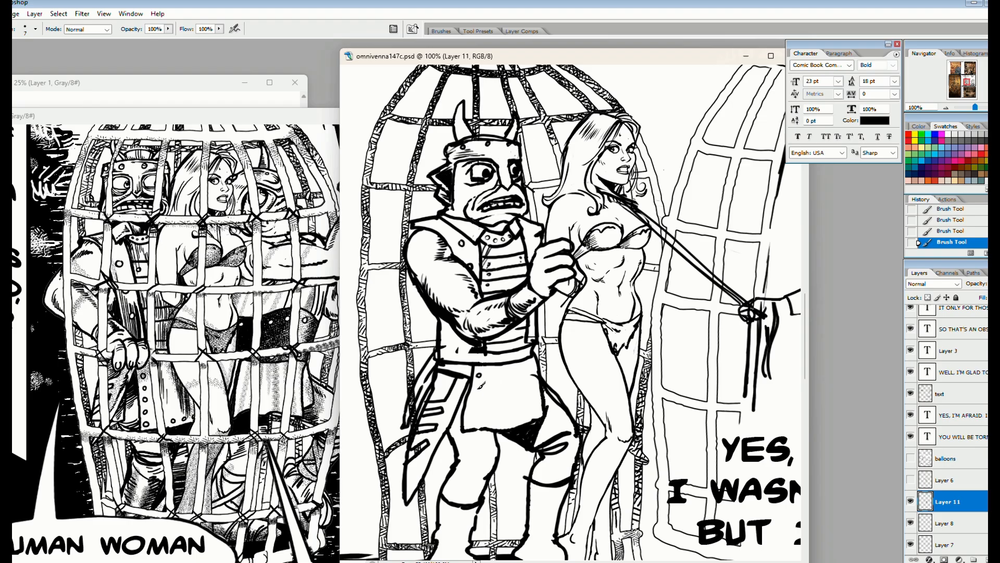
key("x")
key("x")
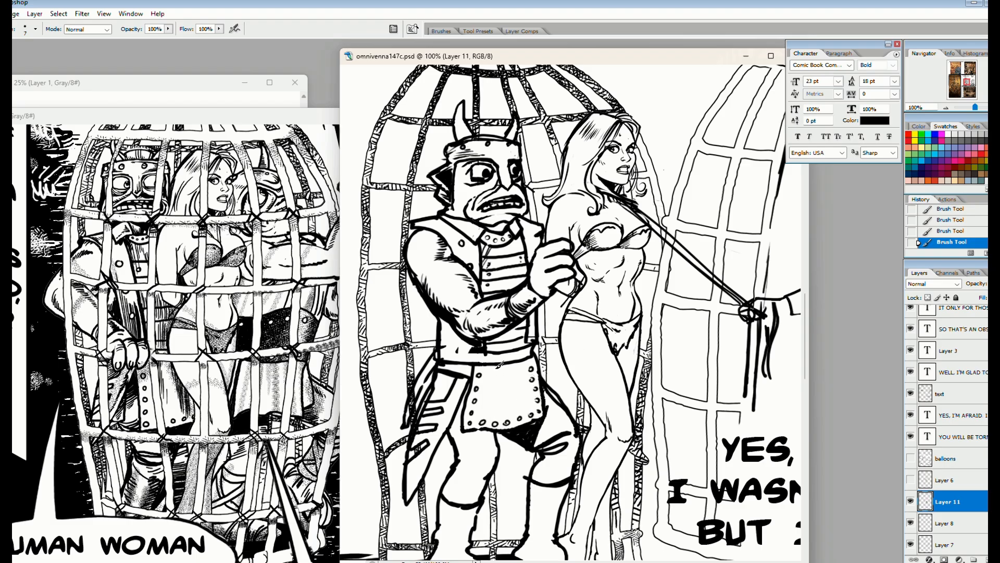
Ink heavy shadow strokes on the coat's waist below the elbow and beside the belt
left_click_drag(447, 324, 451, 348)
mouse_move(460, 333)
left_mouse_down()
mouse_move(473, 355)
mouse_move(442, 351)
mouse_move(464, 357)
mouse_move(470, 373)
left_mouse_up()
key("x")
Hatch fold shading on both trouser legs and along the coat tail
key("x")
key("x")
left_click_drag(458, 461, 481, 450)
left_click_drag(458, 451, 485, 431)
left_click_drag(470, 387, 444, 432)
key("x")
key("x")
left_click_drag(533, 479, 557, 463)
left_click_drag(545, 464, 576, 442)
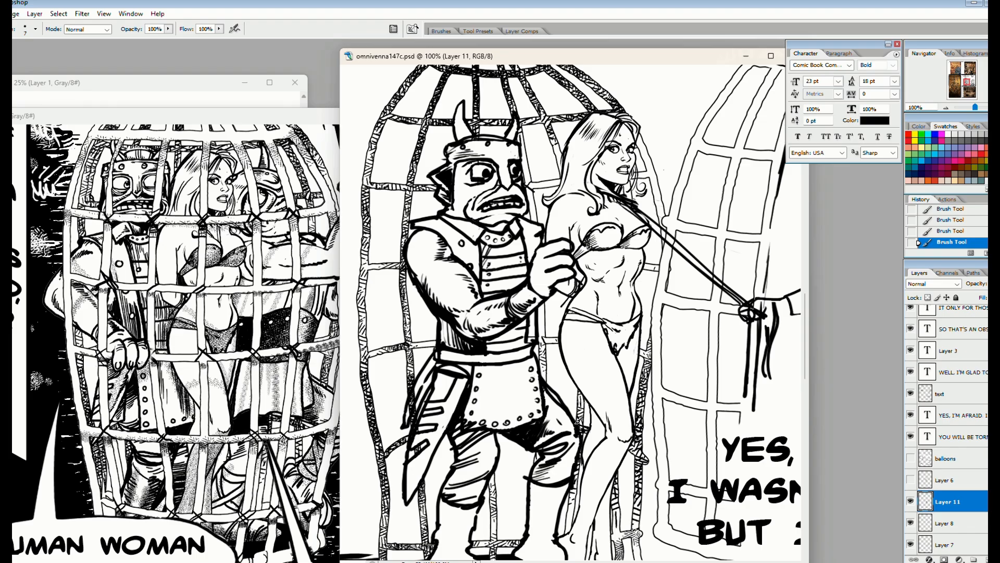
Show Layer 6 so the cage bars cover the figure, and view the panel at 50%
left_click(913, 480)
key("ctrl+minus")
key("ctrl+minus")
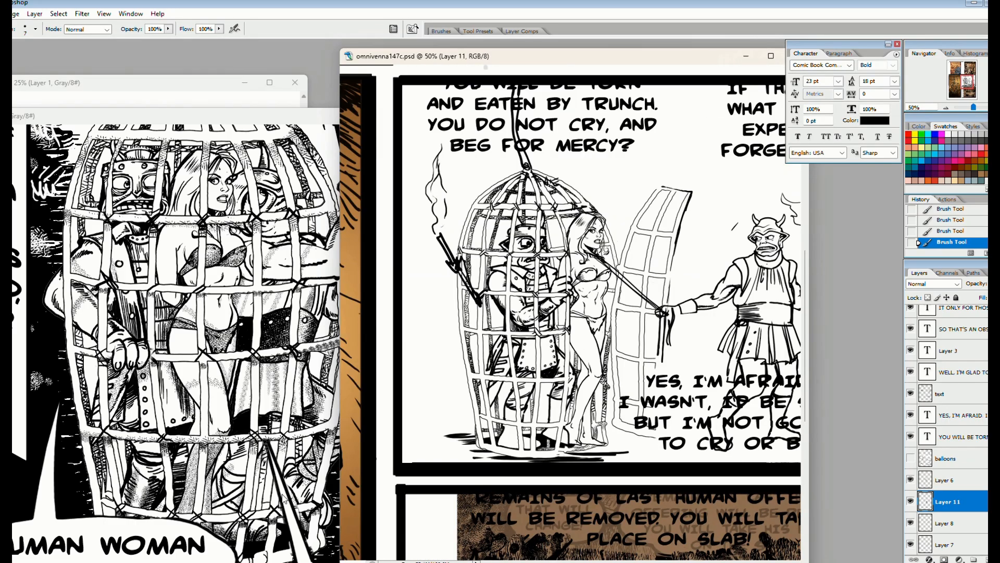
On Layer 6, ink crossed rope lashings where the bars meet near the base of the cage
key("ctrl+plus")
key("ctrl+plus")
key("ctrl+plus")
left_click(945, 480)
left_click_drag(569, 166, 545, 331)
key("x")
key("x")
mouse_move(552, 187)
left_mouse_down()
mouse_move(557, 334)
mouse_move(547, 333)
left_mouse_up()
mouse_move(489, 167)
left_mouse_down()
mouse_move(510, 209)
mouse_move(535, 314)
left_mouse_up()
left_click_drag(473, 169, 511, 297)
left_click_drag(504, 255, 515, 337)
left_click_drag(542, 521, 558, 89)
mouse_move(580, 209)
left_mouse_down()
mouse_move(571, 402)
mouse_move(547, 410)
left_mouse_up()
mouse_move(565, 412)
left_mouse_down()
mouse_move(570, 329)
mouse_move(557, 227)
left_mouse_up()
left_click_drag(570, 246, 573, 299)
left_click_drag(553, 383, 534, 409)
left_click_drag(535, 390, 553, 408)
Ink rope lashings at the bar crossings in front of the caged figure's legs and just below the tunic hem
mouse_move(437, 400)
left_mouse_down()
mouse_move(558, 383)
mouse_move(548, 396)
left_mouse_up()
left_click_drag(546, 374, 568, 392)
mouse_move(488, 372)
left_mouse_down()
mouse_move(504, 391)
mouse_move(493, 393)
left_mouse_up()
mouse_move(374, 358)
left_mouse_down()
mouse_move(513, 353)
mouse_move(506, 360)
left_mouse_up()
left_click_drag(504, 342, 524, 365)
left_click_drag(450, 325, 479, 356)
left_click_drag(481, 337, 457, 358)
mouse_move(462, 291)
left_mouse_down()
mouse_move(472, 406)
mouse_move(437, 306)
left_mouse_up()
mouse_move(433, 280)
left_mouse_down()
mouse_move(464, 307)
mouse_move(488, 309)
left_mouse_up()
left_click_drag(635, 301, 615, 322)
left_click_drag(615, 302, 640, 322)
left_click_drag(557, 348, 480, 397)
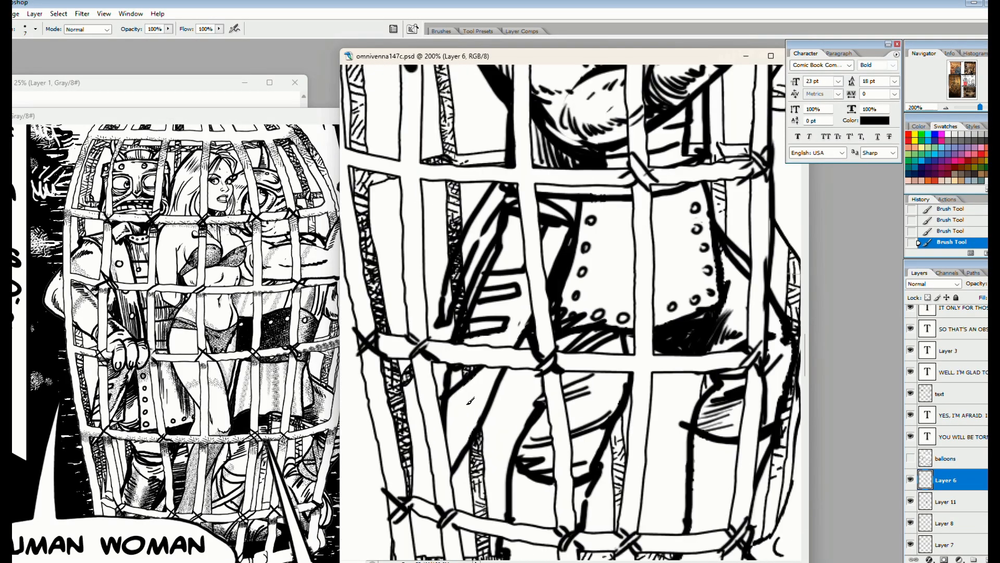
left_click_drag(662, 348, 628, 373)
left_click_drag(631, 348, 654, 378)
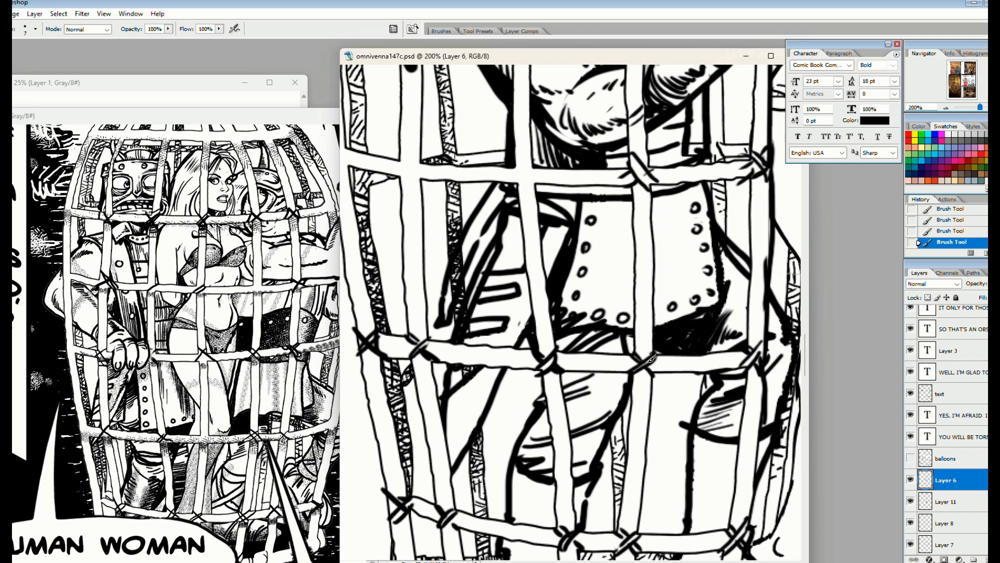
Ink rope lashings at the bar joints around the upper cage and its dome
left_click_drag(584, 273, 605, 396)
mouse_move(556, 290)
left_mouse_down()
mouse_move(534, 310)
mouse_move(561, 314)
left_mouse_up()
left_click_drag(444, 281, 409, 307)
left_click_drag(411, 235, 497, 406)
left_click_drag(438, 195, 522, 152)
left_click_drag(442, 201, 525, 153)
left_click_drag(496, 248, 629, 426)
mouse_move(510, 241)
left_mouse_down()
mouse_move(489, 305)
mouse_move(520, 302)
left_mouse_up()
mouse_move(582, 345)
left_mouse_down()
mouse_move(424, 335)
mouse_move(457, 528)
mouse_move(323, 509)
left_mouse_up()
mouse_move(383, 282)
left_mouse_down()
mouse_move(359, 310)
mouse_move(386, 307)
left_mouse_up()
left_click_drag(514, 184, 546, 189)
mouse_move(541, 162)
left_mouse_down()
mouse_move(555, 182)
mouse_move(593, 179)
left_mouse_up()
mouse_move(538, 300)
left_mouse_down()
mouse_move(441, 366)
mouse_move(448, 508)
left_mouse_up()
mouse_move(441, 174)
left_mouse_down()
mouse_move(478, 484)
mouse_move(537, 426)
mouse_move(414, 25)
left_mouse_up()
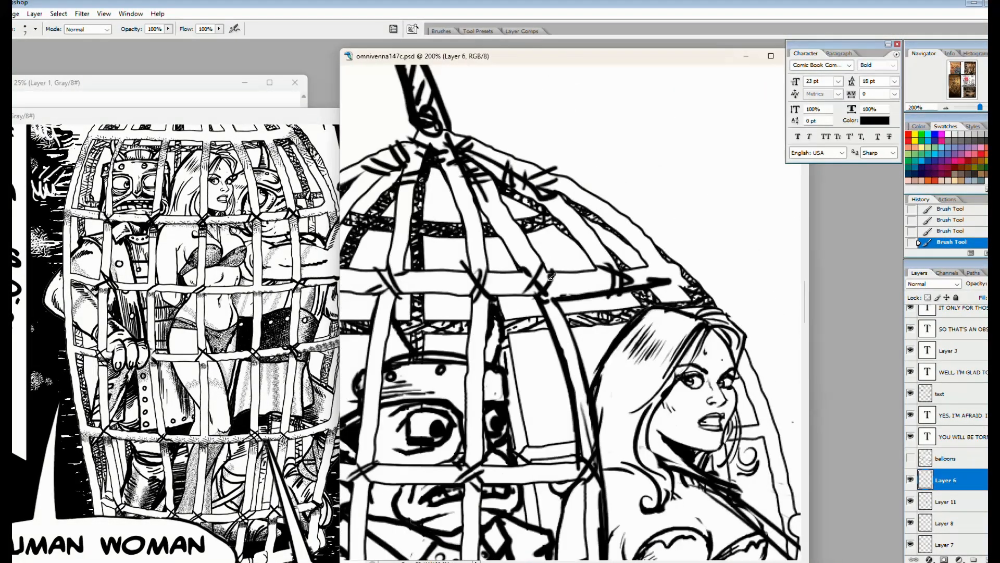
left_click_drag(521, 264, 555, 287)
mouse_move(631, 254)
left_mouse_down()
mouse_move(676, 278)
mouse_move(577, 150)
left_mouse_up()
left_click_drag(667, 287, 689, 307)
Bind the open side of the cage to its door with inked rope wraps behind the woman
left_click_drag(713, 390, 522, 306)
left_click_drag(523, 326, 550, 315)
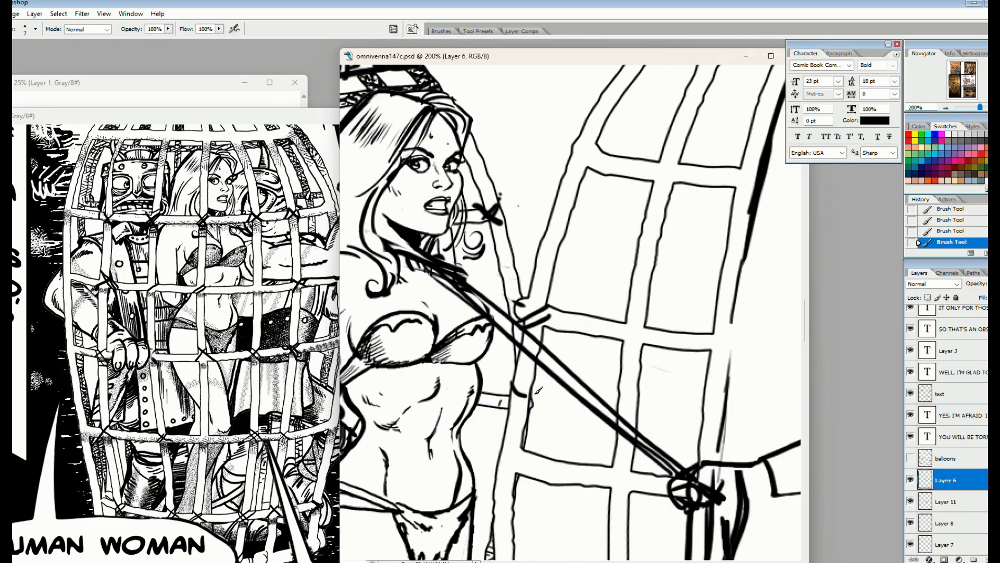
left_click_drag(512, 386, 534, 400)
mouse_move(499, 409)
left_mouse_down()
mouse_move(527, 430)
mouse_move(521, 446)
left_mouse_up()
left_click_drag(578, 138, 591, 172)
Ink rope lashings at the joints along the top and outer edge of the open cage door
mouse_move(656, 160)
left_mouse_down()
mouse_move(677, 187)
mouse_move(507, 382)
left_mouse_up()
mouse_move(491, 230)
left_mouse_down()
mouse_move(532, 213)
mouse_move(525, 209)
left_mouse_up()
left_click_drag(562, 215, 575, 234)
left_click_drag(600, 368, 578, 211)
left_click_drag(545, 227, 561, 249)
left_click_drag(542, 374, 584, 195)
left_click_drag(583, 193, 577, 263)
left_click_drag(559, 231, 586, 211)
left_click_drag(554, 212, 566, 226)
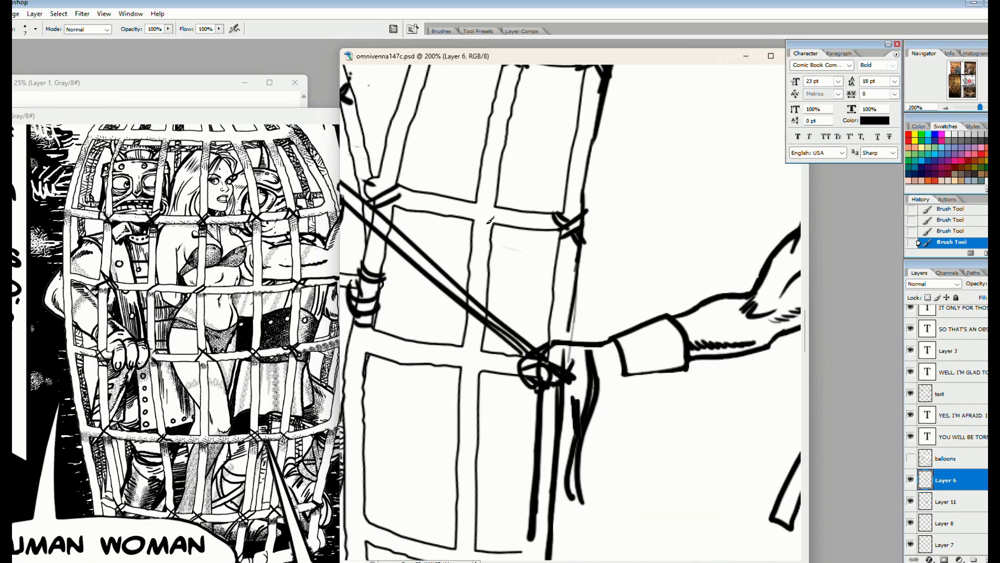
Ink rope lashings at the crossings in the middle of the cage door and touch them up with white
left_click_drag(470, 230, 500, 200)
left_click_drag(486, 218, 499, 227)
left_click_drag(474, 192, 499, 192)
left_click_drag(461, 223, 647, 219)
left_click_drag(536, 201, 573, 234)
left_click_drag(565, 167, 584, 208)
left_click_drag(563, 337, 501, 213)
left_click_drag(476, 205, 499, 214)
left_click_drag(581, 252, 607, 234)
left_click_drag(583, 226, 606, 247)
key("x")
mouse_move(599, 184)
left_mouse_down()
mouse_move(655, 224)
mouse_move(645, 170)
mouse_move(613, 181)
left_mouse_up()
key("x")
Add crossed rope lashings to the door joints beneath the horned man's gripping hand
left_click_drag(599, 386, 619, 368)
left_click_drag(596, 397, 619, 379)
left_click_drag(594, 375, 605, 381)
left_click_drag(490, 362, 515, 339)
left_click_drag(485, 328, 498, 343)
left_click_drag(504, 352, 518, 366)
Undo the last stroke and ink the outer edge lines of the cage door's lower section
mouse_move(670, 364)
left_mouse_down()
mouse_move(547, 222)
mouse_move(556, 188)
left_mouse_up()
key("ctrl+z")
left_click_drag(543, 250, 542, 410)
left_click_drag(569, 243, 555, 548)
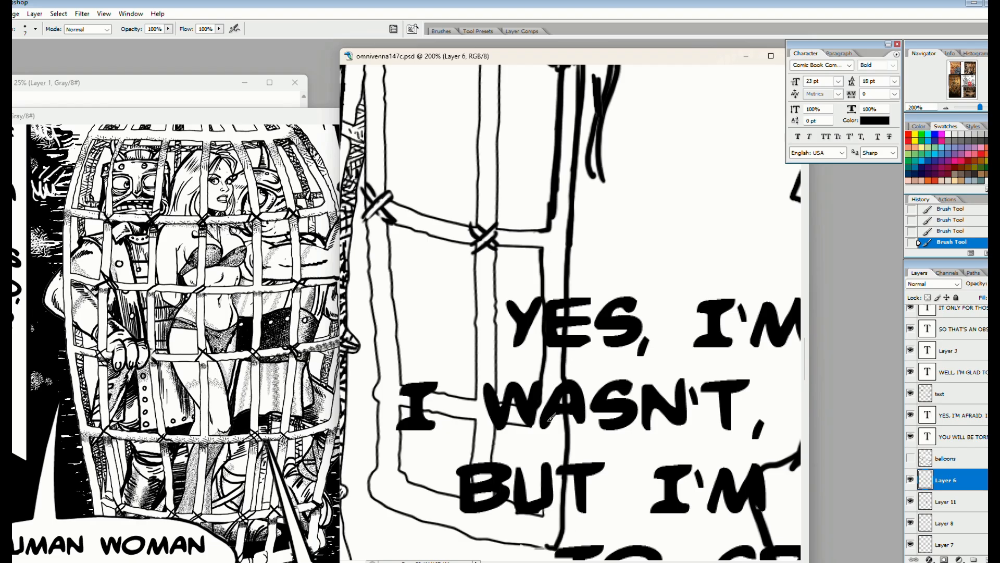
left_click_drag(543, 430, 547, 510)
mouse_move(564, 405)
left_mouse_down()
mouse_move(540, 430)
mouse_move(565, 442)
left_mouse_up()
Ink rope lashings on the two lowest rows of door joints, behind the lettering
left_click_drag(541, 513, 555, 551)
left_click_drag(560, 507, 542, 537)
left_click_drag(452, 535, 475, 513)
mouse_move(492, 493)
left_mouse_down()
mouse_move(475, 502)
mouse_move(490, 543)
left_mouse_up()
left_click_drag(503, 478, 493, 486)
left_click_drag(488, 406, 472, 421)
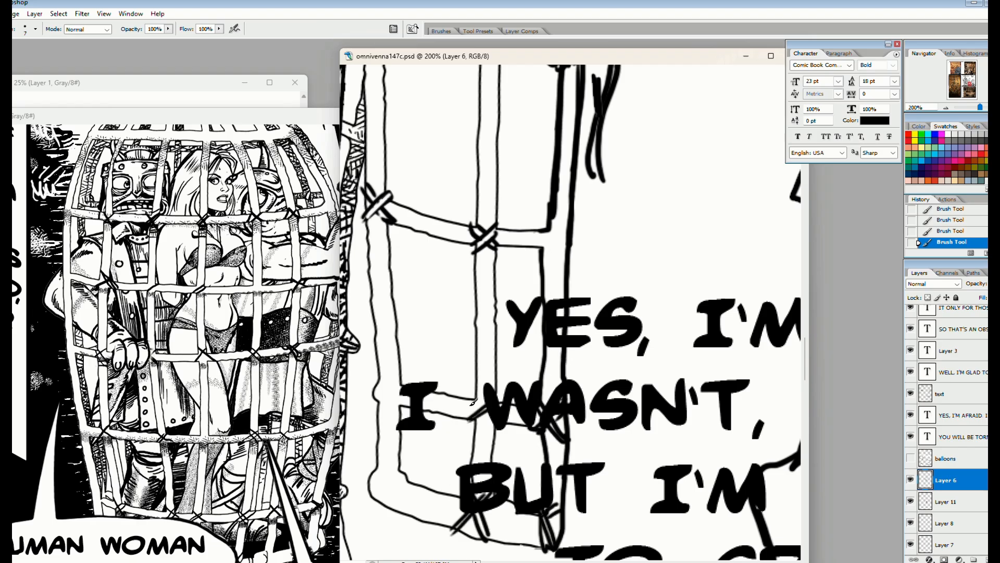
left_click_drag(378, 373, 402, 398)
left_click_drag(383, 405, 400, 388)
mouse_move(374, 497)
left_mouse_down()
mouse_move(400, 475)
mouse_move(404, 503)
left_mouse_up()
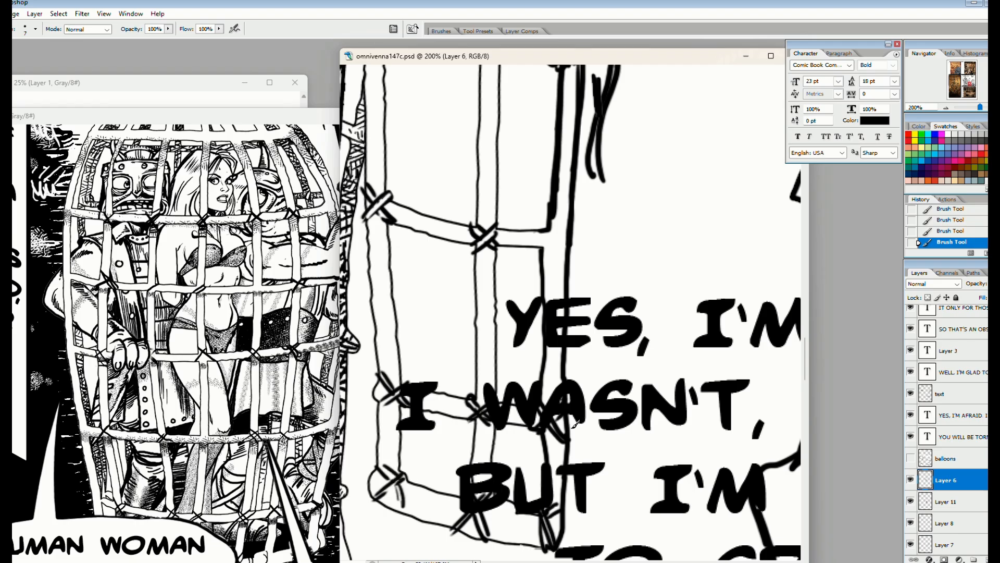
Check the contents of the lower layers by toggling their visibility, and delete the unneeded layer
key("ctrl+minus")
key("ctrl+minus")
key("ctrl+minus")
key("ctrl+minus")
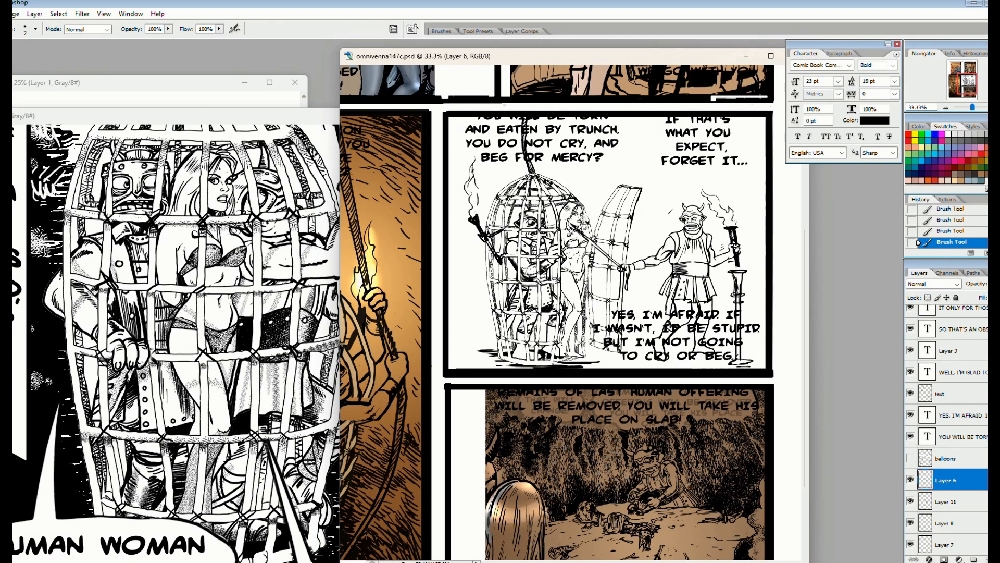
scroll(969, 459, "down", 3)
left_click(969, 458)
left_click(911, 458)
left_click(910, 457)
left_click(911, 457)
left_click(911, 457)
key("Tab")
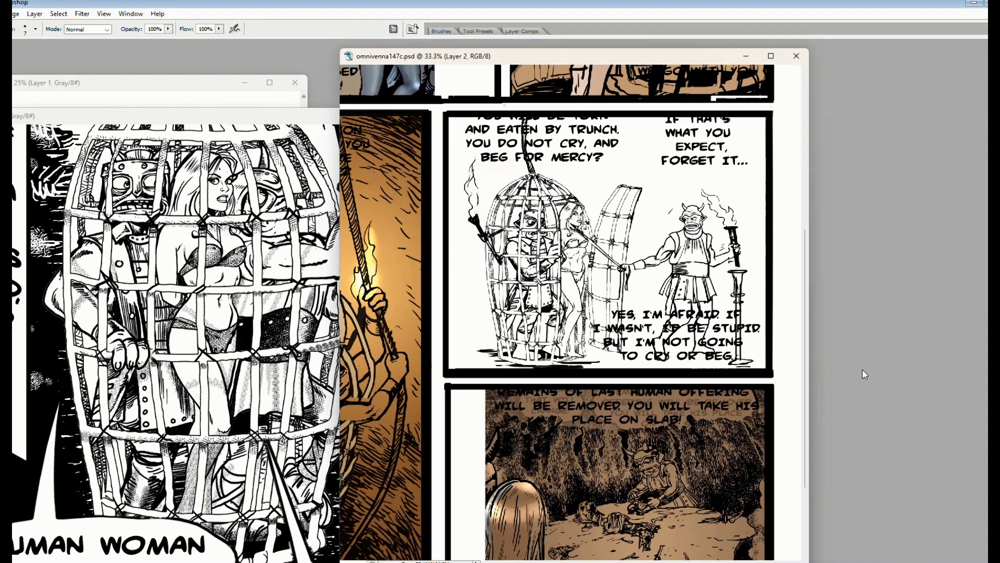
key("Tab")
left_click(911, 522)
left_click(911, 522)
On Layer 10, lasso the horned man's head, enlarge it to 138.5% height with Free Transform, and deselect
left_click(948, 523)
key("ctrl+plus")
key("ctrl+plus")
key("ctrl+plus")
left_click_drag(771, 230, 372, 363)
key("ctrl+minus")
left_click_drag(553, 190, 554, 198)
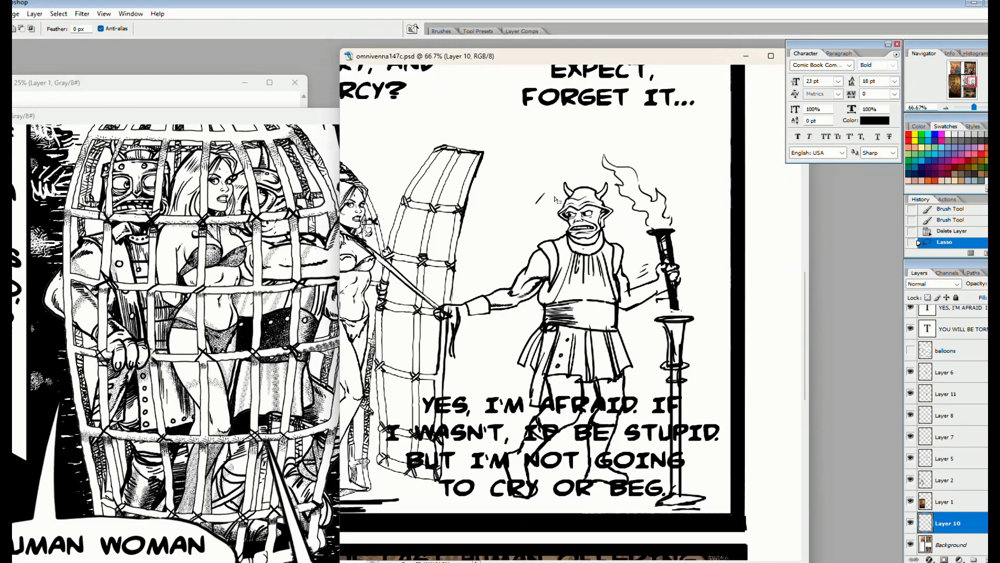
left_click(1, 14)
mouse_move(616, 203)
left_mouse_down()
mouse_move(572, 168)
mouse_move(636, 144)
mouse_move(575, 208)
left_mouse_up()
left_click(54, 190)
key("Tab")
left_click_drag(618, 159, 622, 152)
key("Tab")
left_click(58, 14)
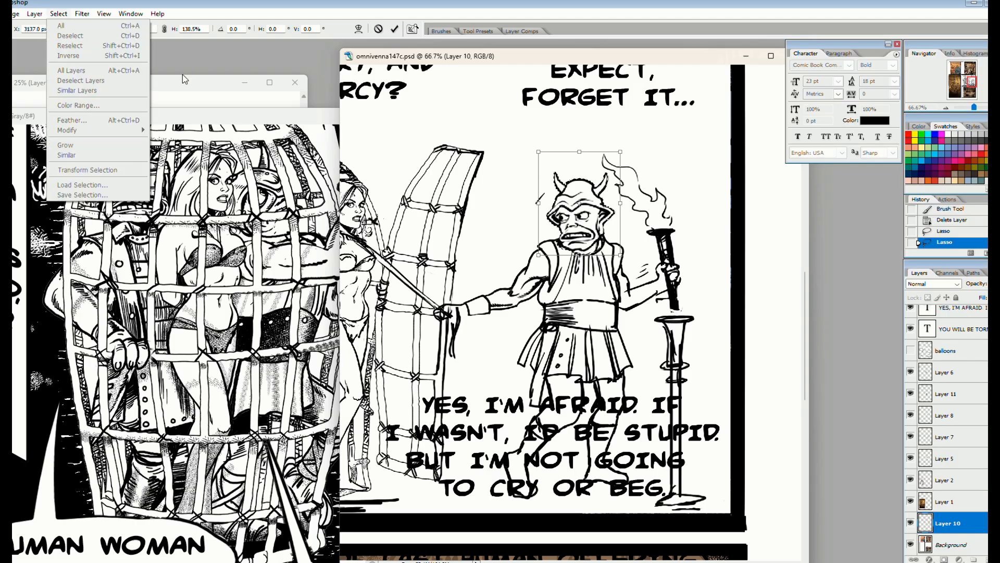
left_click(183, 79)
key("Return")
key("ctrl+d")
On the Background layer, brush a ground line across the panel and rough wall contours around the cage
key("ctrl+minus")
key("ctrl+minus")
key("Return")
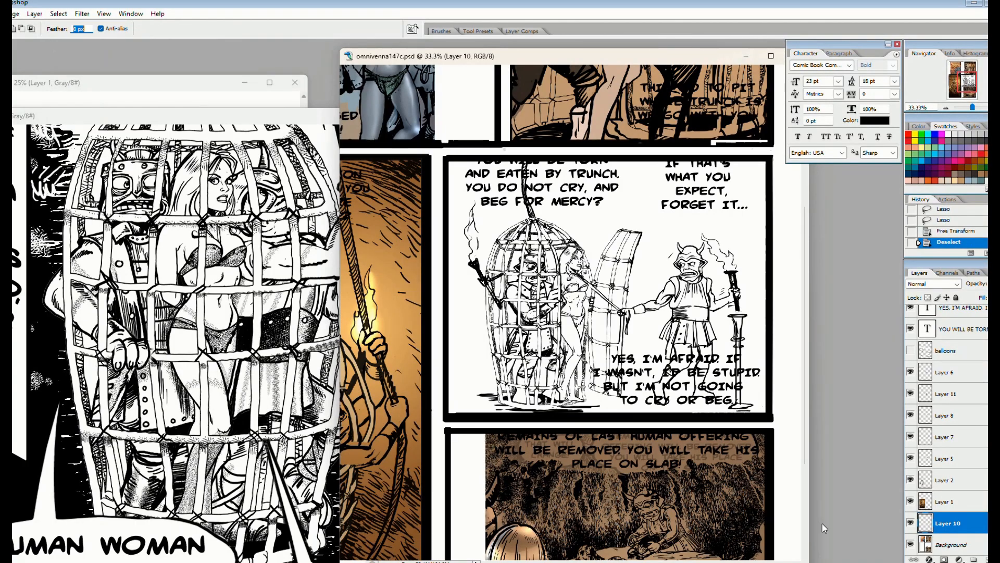
left_click(950, 544)
key("b")
mouse_move(450, 366)
left_mouse_down()
mouse_move(742, 368)
mouse_move(764, 358)
left_mouse_up()
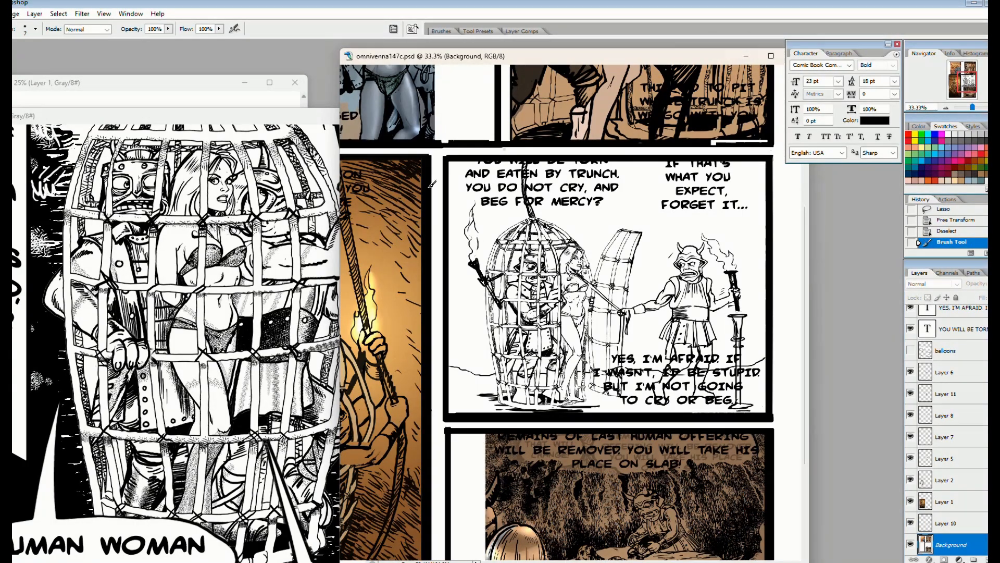
left_click_drag(450, 298, 470, 347)
left_click_drag(472, 350, 473, 356)
left_click_drag(583, 175, 584, 184)
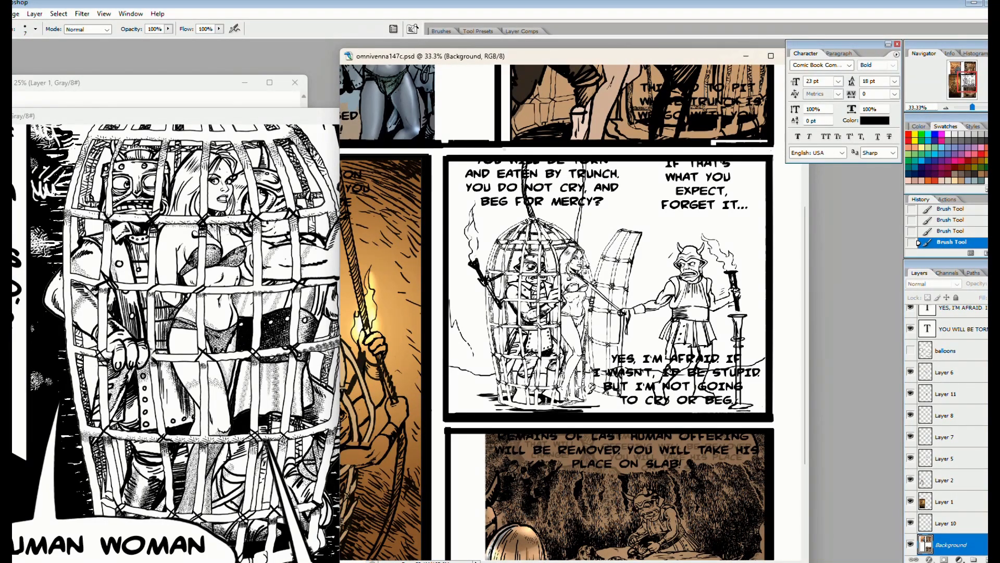
On Layer 11, paint white highlights in the caged figure's pupils and ink creases beneath the eye
key("ctrl+plus")
key("ctrl+plus")
key("ctrl+plus")
key("ctrl+plus")
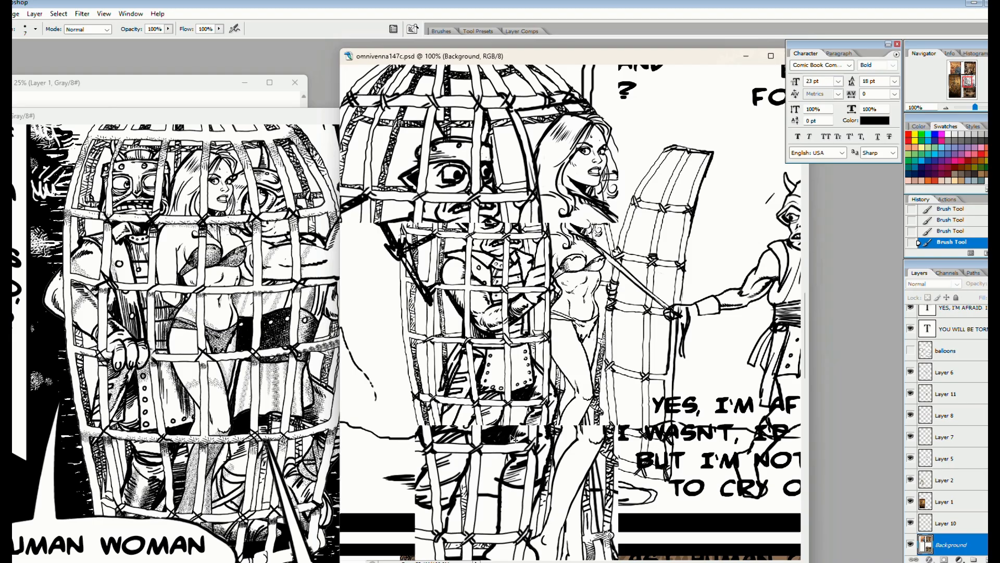
left_click_drag(739, 171, 902, 377)
left_click(910, 395)
left_click(947, 394)
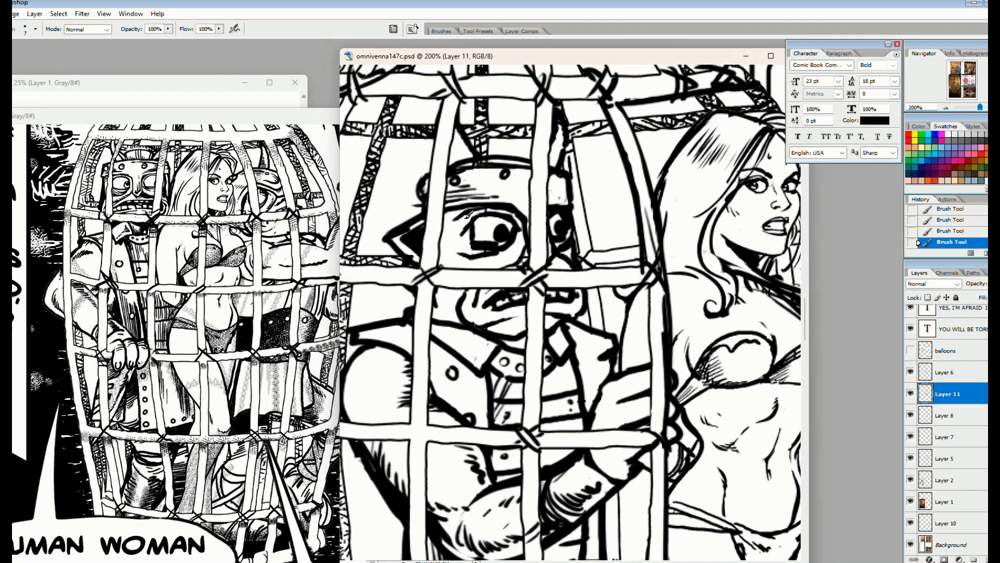
key("x")
left_click(503, 234)
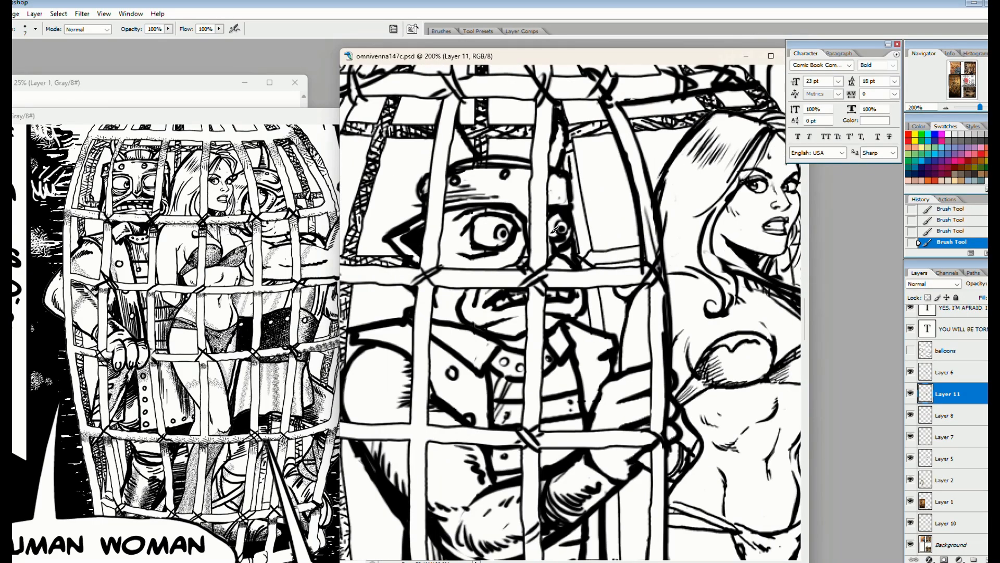
mouse_move(480, 246)
left_mouse_down()
mouse_move(461, 249)
mouse_move(513, 253)
left_mouse_up()
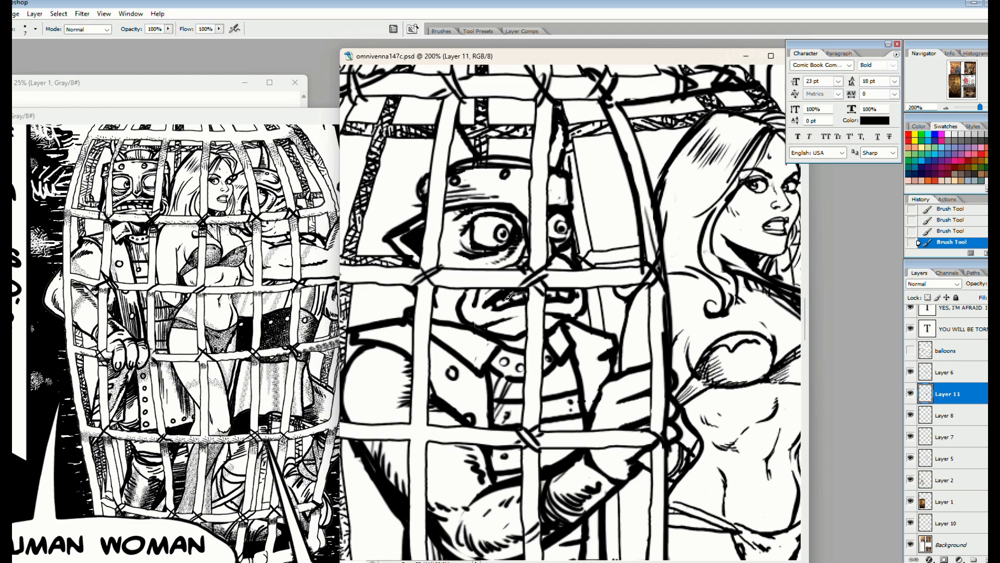
Refine the caged figure's mouth, cheek shading and pointed ear with alternating black and white strokes
key("x")
left_click_drag(578, 292, 585, 303)
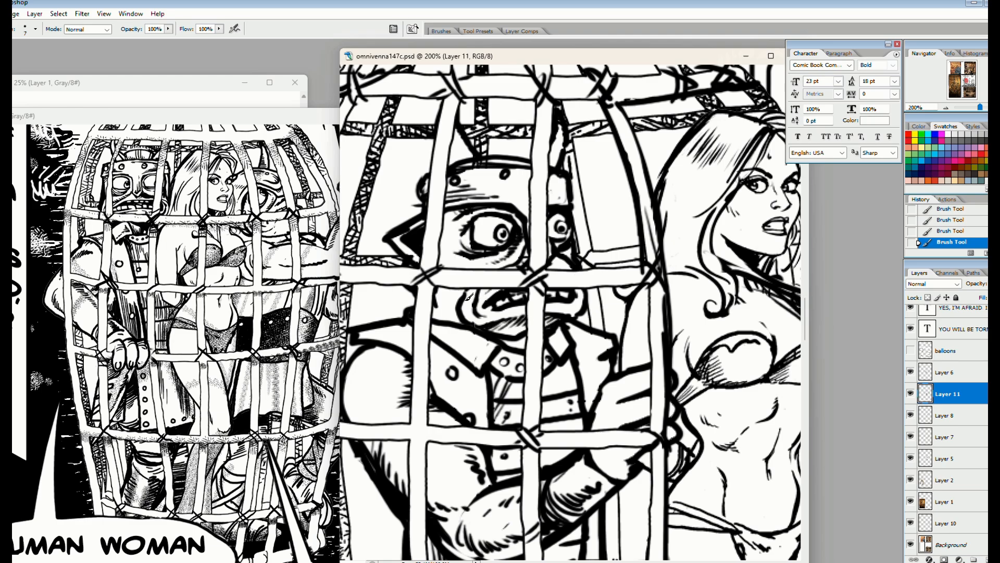
key("x")
left_click_drag(462, 297, 452, 314)
left_click_drag(435, 303, 447, 318)
key("x")
left_click_drag(424, 218, 387, 237)
Touch up the caged figure's helmet and collar, and hatch shading on the coat front and shoulder
key("x")
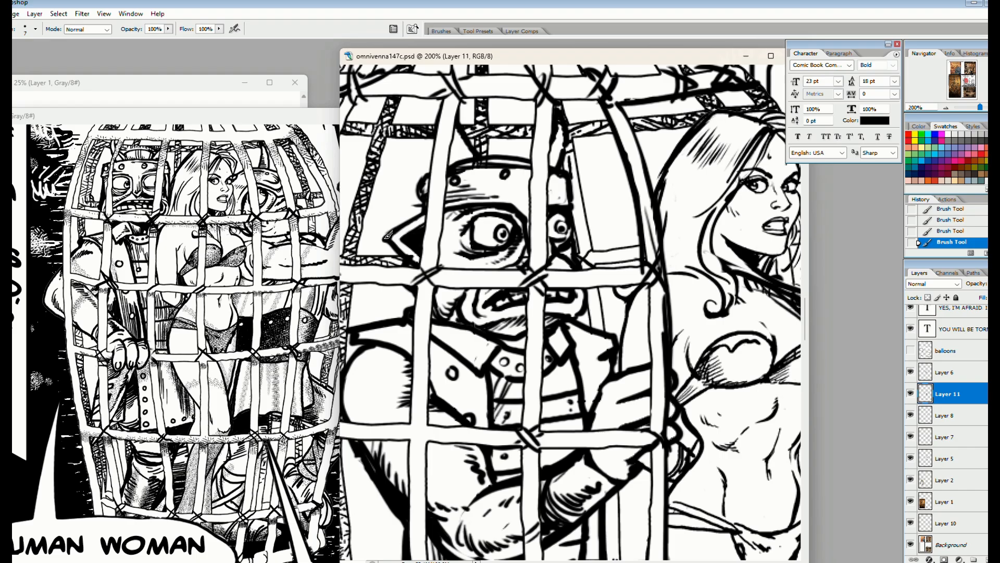
key("x")
mouse_move(465, 164)
left_mouse_down()
mouse_move(499, 162)
mouse_move(454, 180)
left_mouse_up()
key("x")
mouse_move(351, 360)
left_mouse_down()
mouse_move(434, 232)
mouse_move(409, 248)
left_mouse_up()
mouse_move(415, 209)
left_mouse_down()
mouse_move(394, 247)
mouse_move(431, 208)
left_mouse_up()
key("x")
key("x")
left_click_drag(423, 210, 449, 207)
key("x")
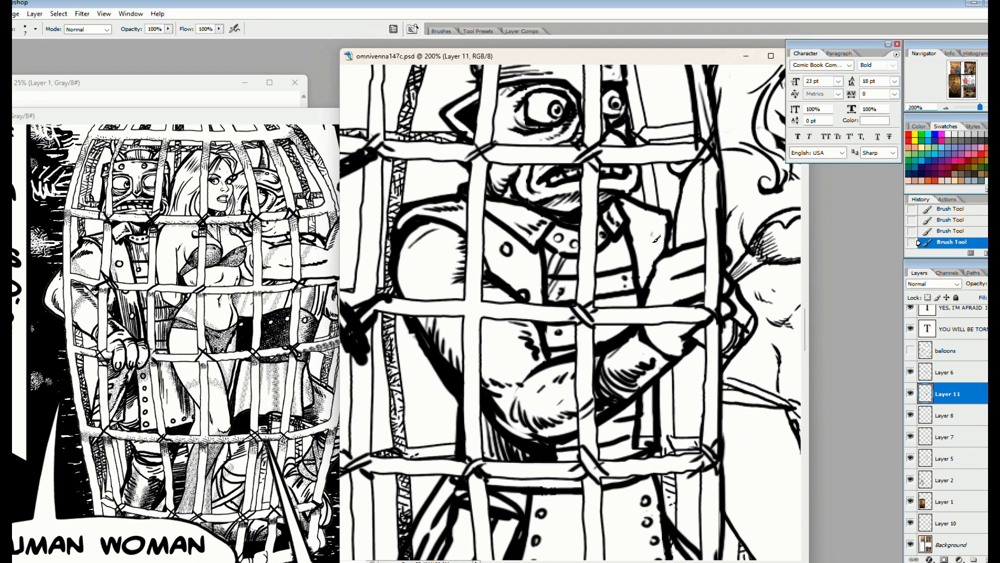
left_click_drag(427, 249, 408, 292)
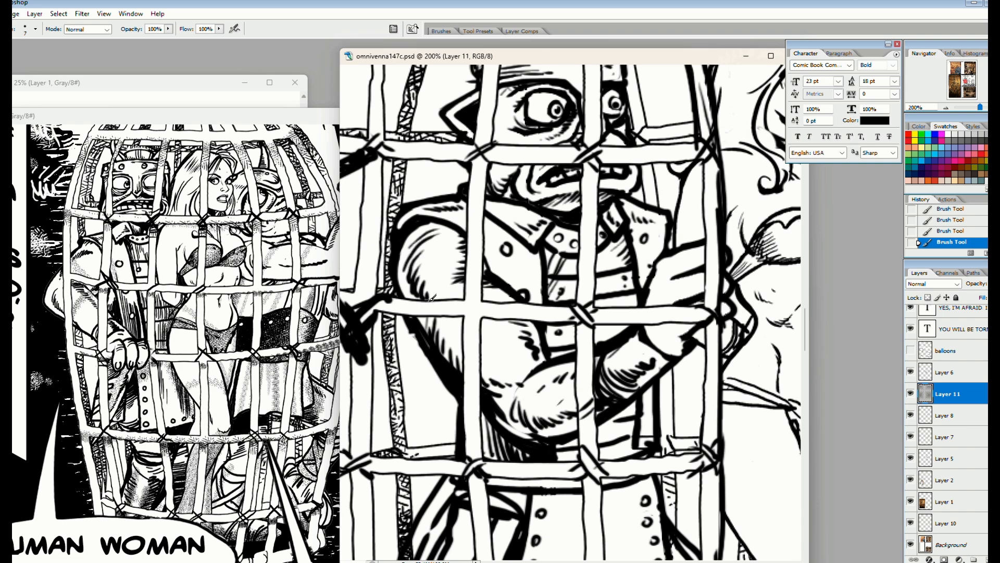
Hatch the caged figure's folded arms and studded coat front on Layer 11, cleaning edges with white strokes
mouse_move(662, 313)
left_mouse_down()
mouse_move(534, 241)
mouse_move(530, 272)
left_mouse_up()
key("x")
left_click_drag(536, 215, 551, 288)
key("x")
key("x")
key("x")
key("x")
key("x")
left_click_drag(520, 291, 544, 310)
mouse_move(547, 250)
left_mouse_down()
mouse_move(530, 300)
mouse_move(552, 255)
mouse_move(536, 268)
mouse_move(535, 391)
mouse_move(558, 297)
mouse_move(574, 281)
left_mouse_up()
left_click_drag(538, 358, 520, 391)
left_click_drag(548, 366, 532, 396)
mouse_move(580, 354)
left_mouse_down()
mouse_move(567, 376)
mouse_move(578, 388)
left_mouse_up()
Brush folds and dark shading onto the caged figure's lower coat and beneath its hem
left_click_drag(531, 438, 611, 268)
left_click_drag(523, 325, 511, 335)
left_click_drag(514, 355, 488, 382)
left_click_drag(577, 320, 549, 336)
left_click_drag(591, 388, 565, 405)
mouse_move(529, 464)
left_mouse_down()
mouse_move(560, 277)
mouse_move(567, 302)
left_mouse_up()
mouse_move(547, 299)
left_mouse_down()
mouse_move(566, 321)
mouse_move(609, 299)
left_mouse_up()
left_click_drag(540, 348, 567, 355)
left_click_drag(552, 364, 536, 389)
left_click_drag(683, 402, 611, 433)
Hatch the caged figure's trouser legs and boots, and fill the floor shadow around them with black
mouse_move(708, 219)
left_mouse_down()
mouse_move(502, 306)
mouse_move(544, 345)
left_mouse_up()
mouse_move(511, 344)
left_mouse_down()
mouse_move(553, 362)
mouse_move(550, 383)
left_mouse_up()
left_click_drag(509, 391, 546, 421)
left_click_drag(497, 453, 535, 460)
mouse_move(556, 464)
left_mouse_down()
mouse_move(581, 485)
mouse_move(553, 489)
mouse_move(552, 501)
left_mouse_up()
mouse_move(492, 473)
left_mouse_down()
mouse_move(532, 487)
mouse_move(506, 510)
left_mouse_up()
left_click_drag(474, 513, 525, 524)
left_click_drag(546, 523, 645, 516)
key("x")
mouse_move(608, 498)
left_mouse_down()
mouse_move(639, 513)
mouse_move(615, 500)
mouse_move(621, 520)
mouse_move(594, 516)
left_mouse_up()
key("x")
key("x")
Show the balloons layer over the cage panel
key("x")
mouse_move(585, 481)
left_mouse_down()
mouse_move(603, 523)
mouse_move(618, 508)
left_mouse_up()
left_click_drag(612, 521, 645, 507)
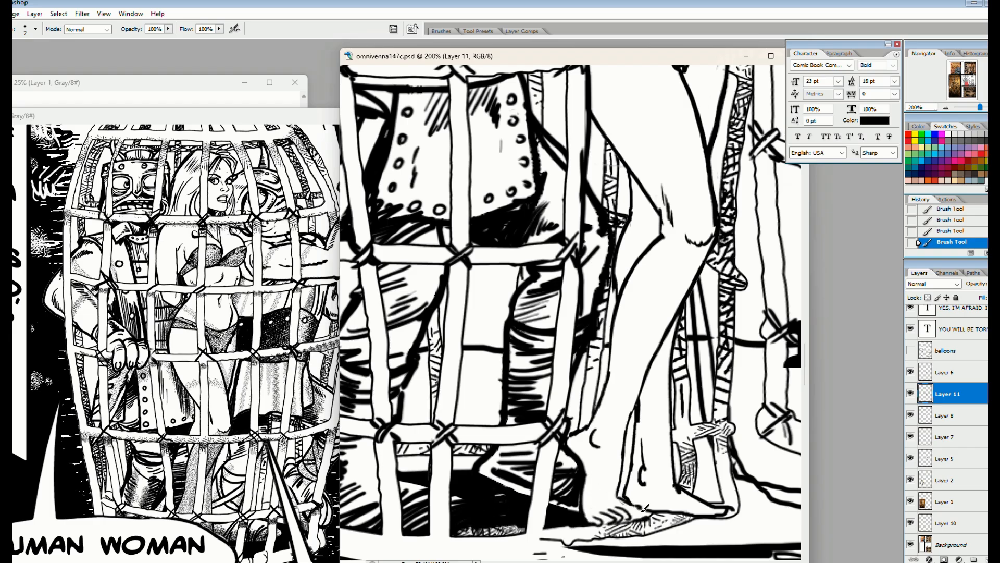
key("x")
scroll(615, 386, "up", 15)
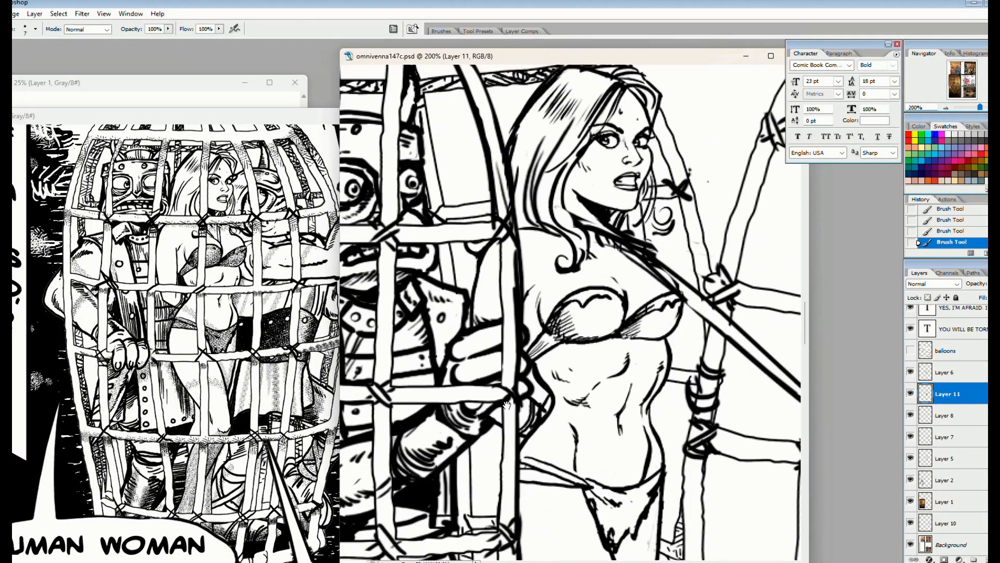
key("x")
key("ctrl+minus")
key("ctrl+minus")
key("ctrl+minus")
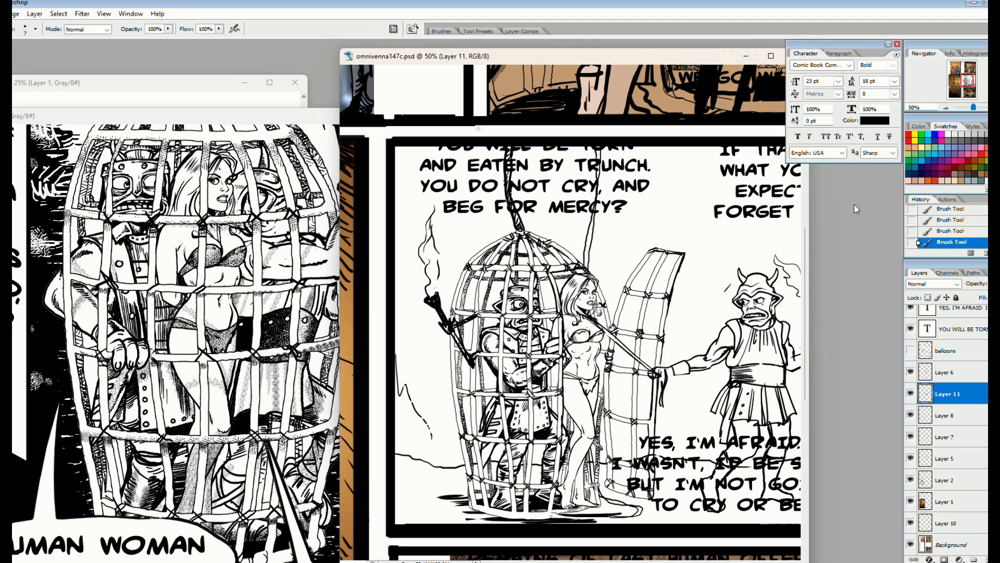
left_click(911, 351)
left_click_drag(500, 428, 378, 411)
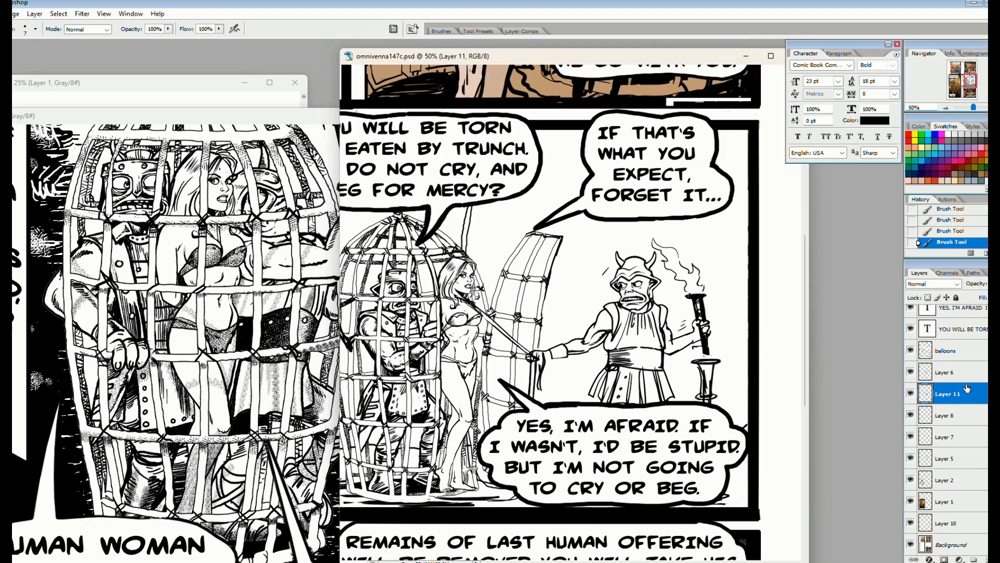
On the balloons layer, extend the tail of the "IF THAT'S WHAT YOU EXPECT" balloon toward the woman and touch up the balloon outlines
left_click(957, 351)
key("x")
left_click_drag(528, 234, 569, 214)
key("x")
left_click_drag(546, 216, 492, 258)
mouse_move(566, 203)
left_mouse_down()
mouse_move(491, 259)
mouse_move(511, 245)
left_mouse_up()
key("ctrl+z")
key("x")
key("x")
mouse_move(570, 218)
left_mouse_down()
mouse_move(486, 262)
mouse_move(496, 256)
left_mouse_up()
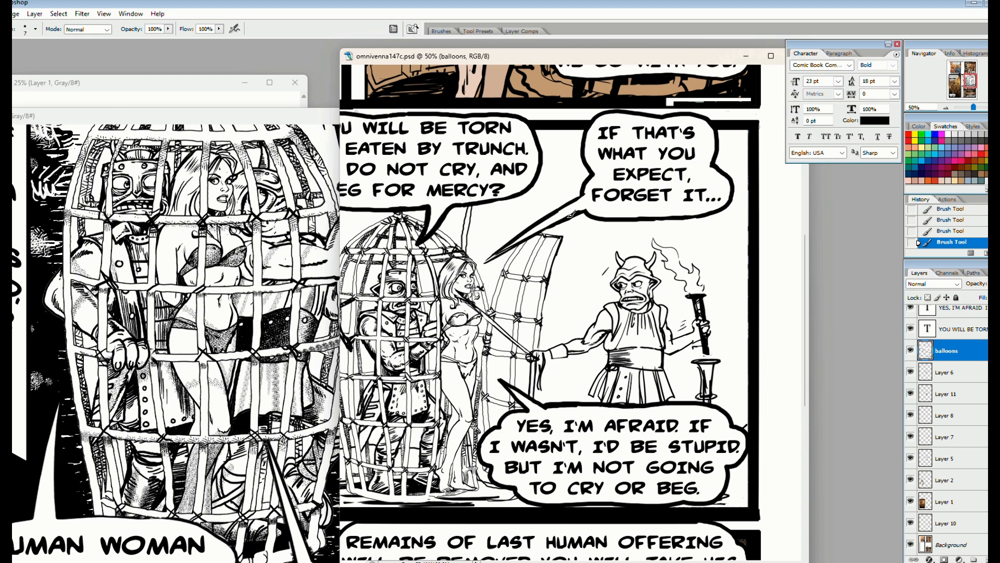
key("x")
left_click_drag(591, 205, 621, 121)
key("x")
left_click_drag(531, 170, 514, 181)
On Layer 10, erase a spot on the horned man's tunic and check the layer's content by hiding and showing it
left_click_drag(571, 303, 566, 237)
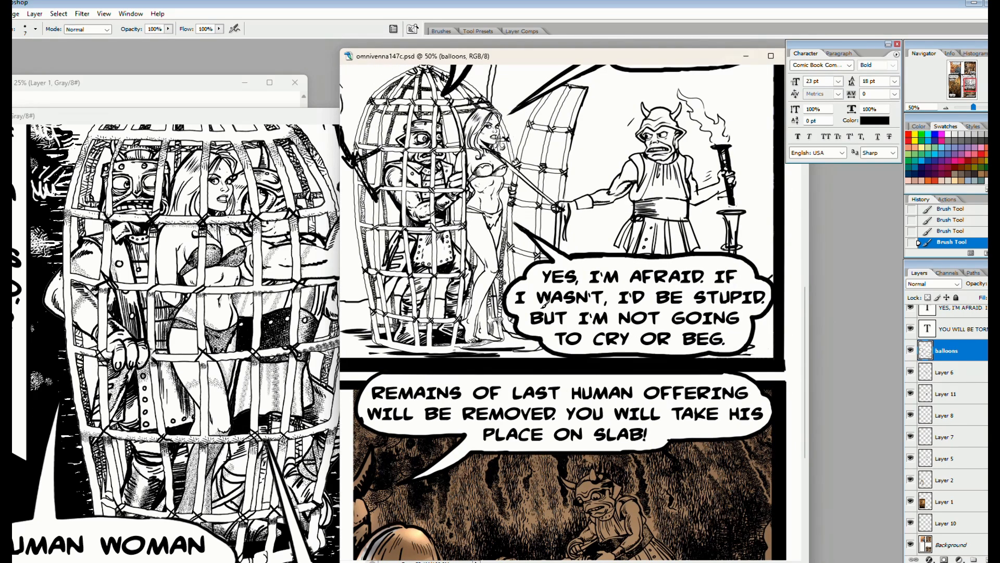
left_click_drag(543, 305, 587, 405)
left_click_drag(614, 373, 572, 307)
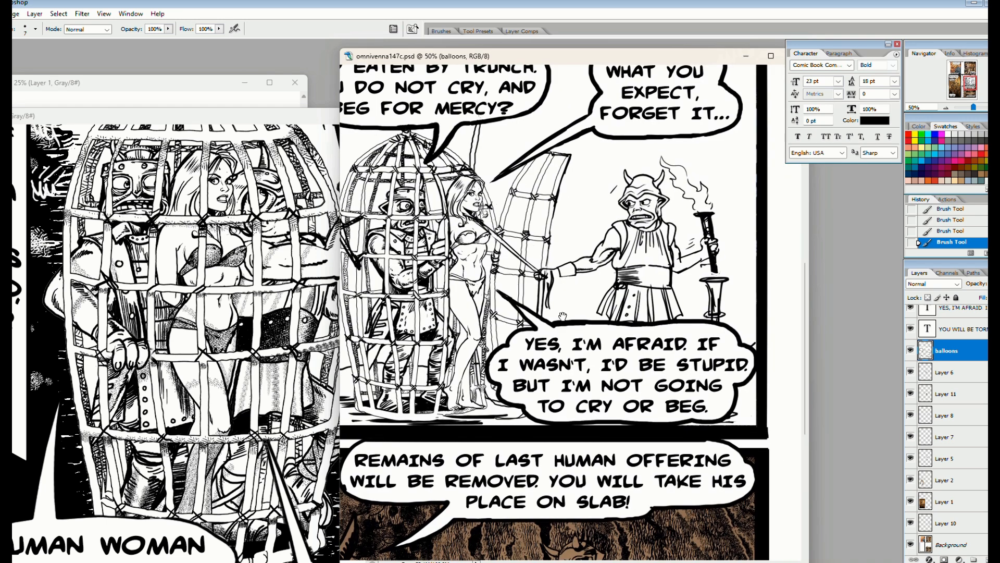
left_click(951, 544)
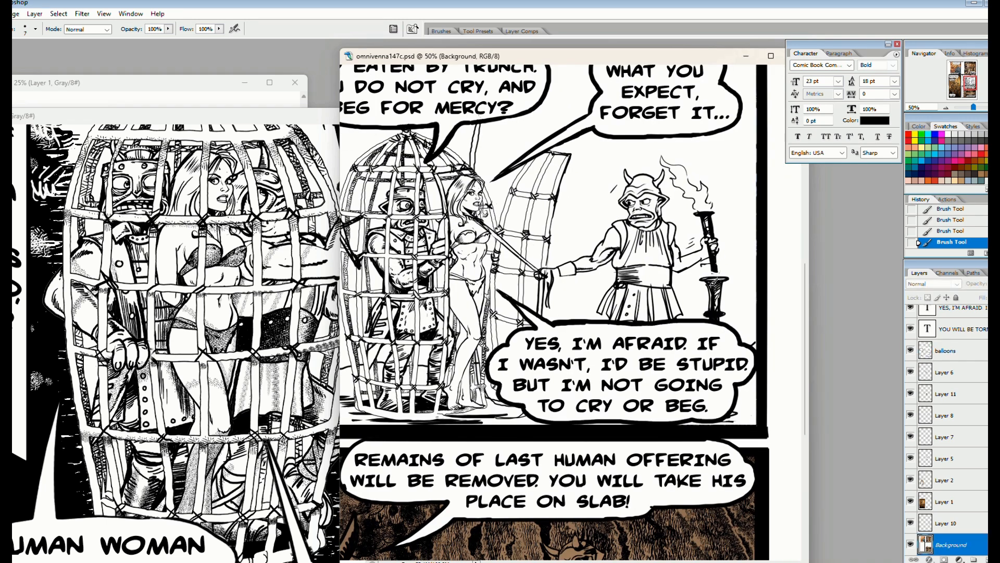
key("x")
left_click(946, 522)
key("e")
left_click(646, 255)
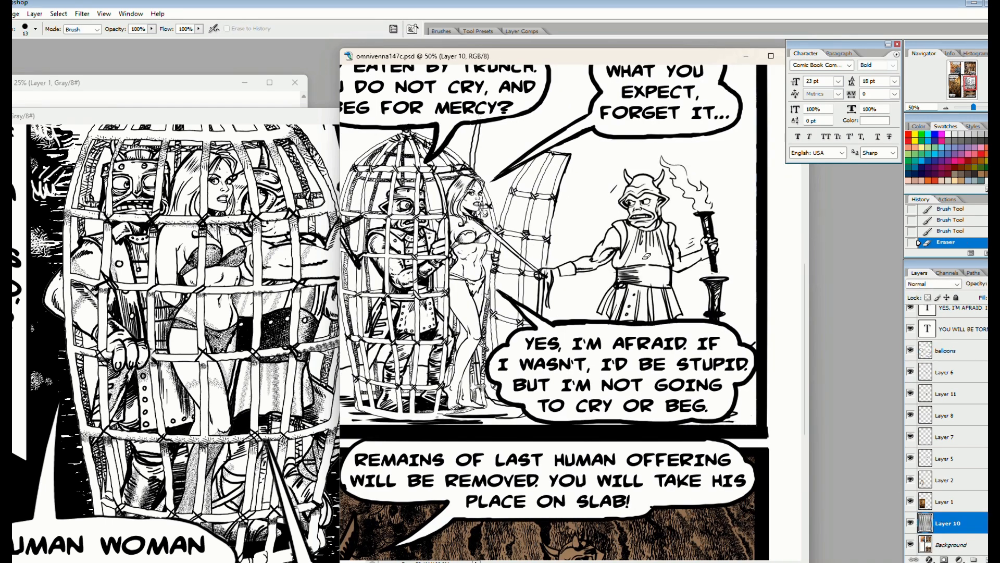
key("b")
left_click(910, 522)
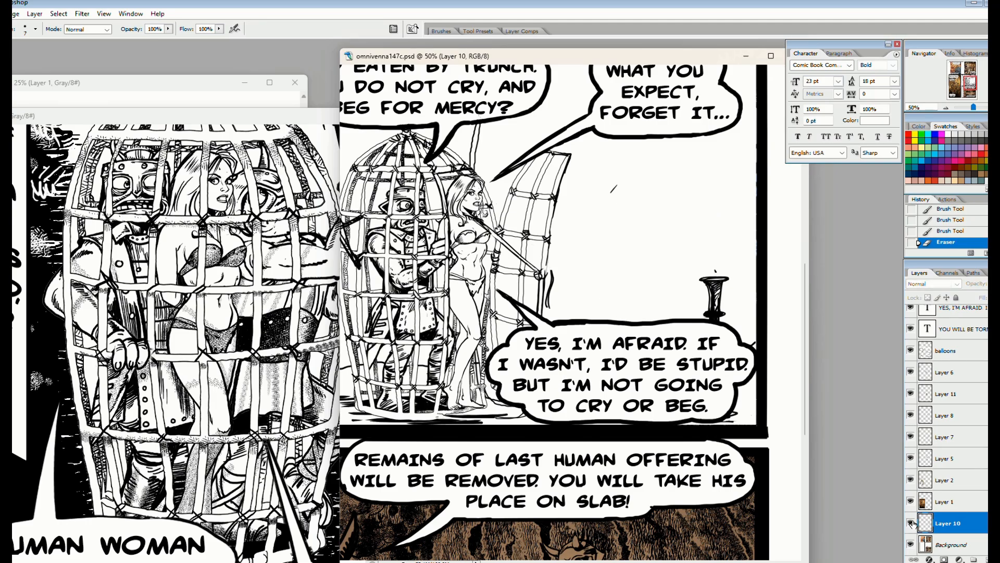
left_click(910, 522)
Ink wristband lines on the horned man's wrists on Layer 10
key("x")
left_click_drag(697, 254, 690, 262)
left_click_drag(699, 255, 692, 263)
left_click_drag(700, 253, 699, 260)
key("x")
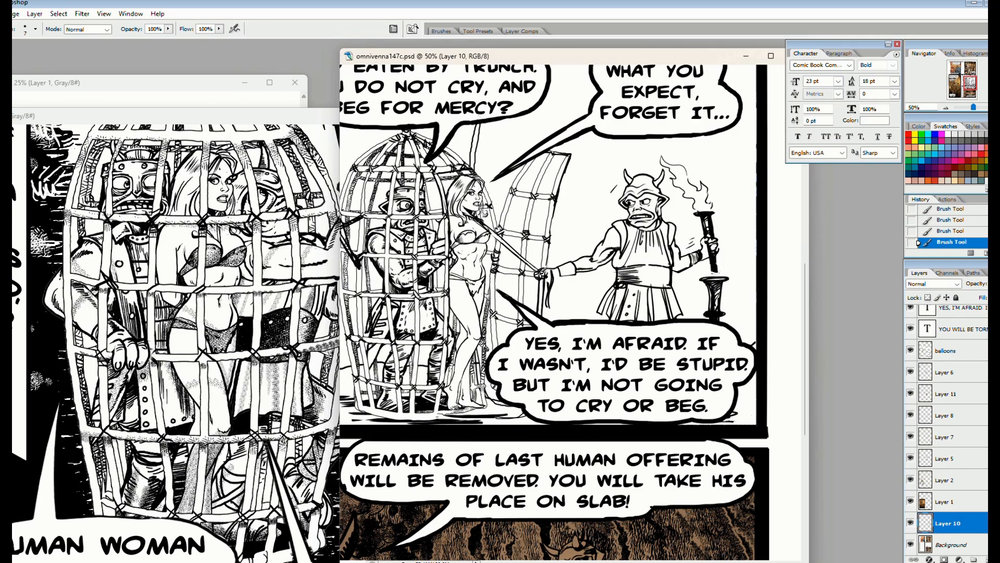
key("x")
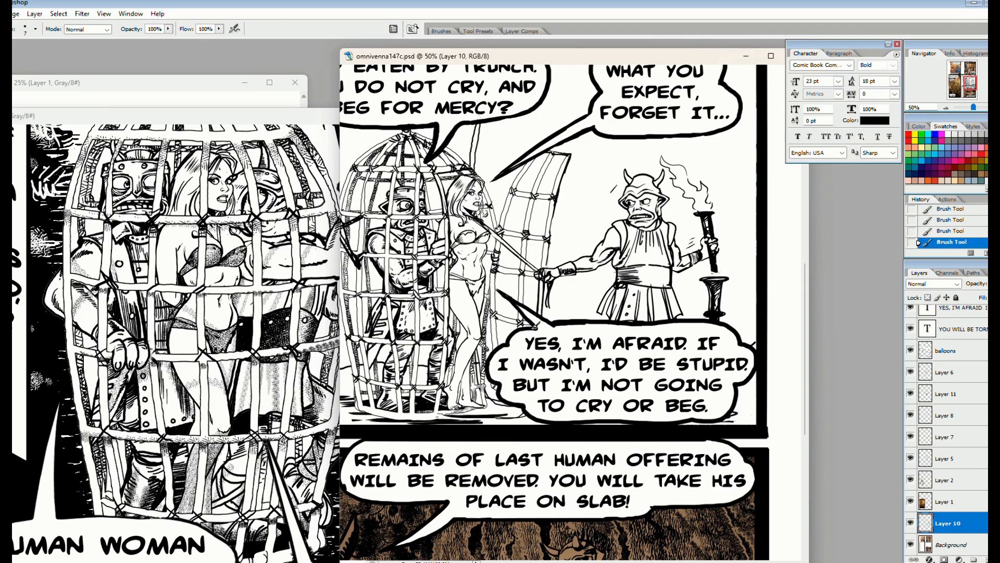
Hide the cage bars on Layer 6 and merge Layer 11 with Layer 8
key("ctrl+minus")
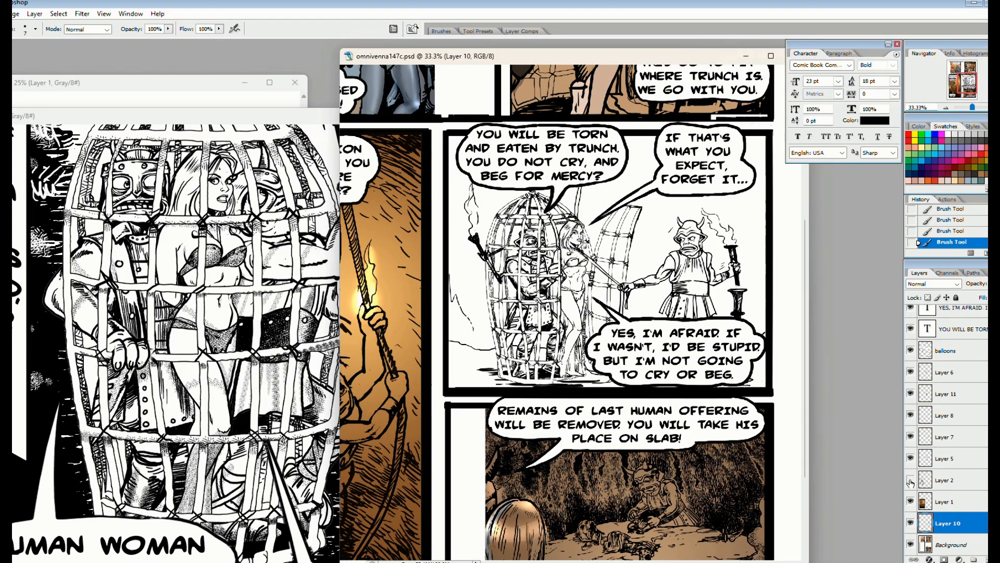
left_click(911, 372)
left_click(911, 394)
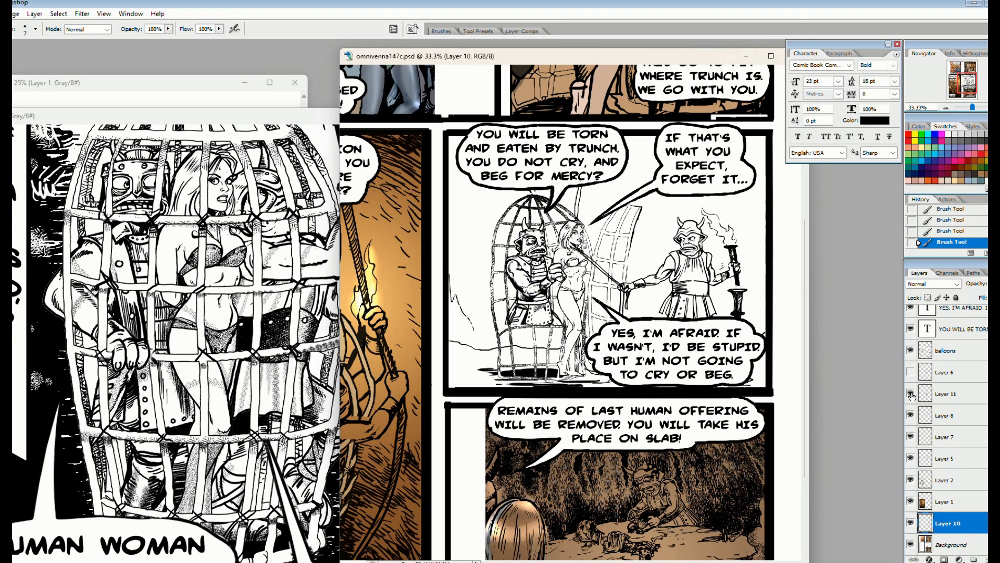
left_click(911, 393)
left_click(944, 395)
left_click(911, 416)
left_click(911, 415)
key("ctrl+e")
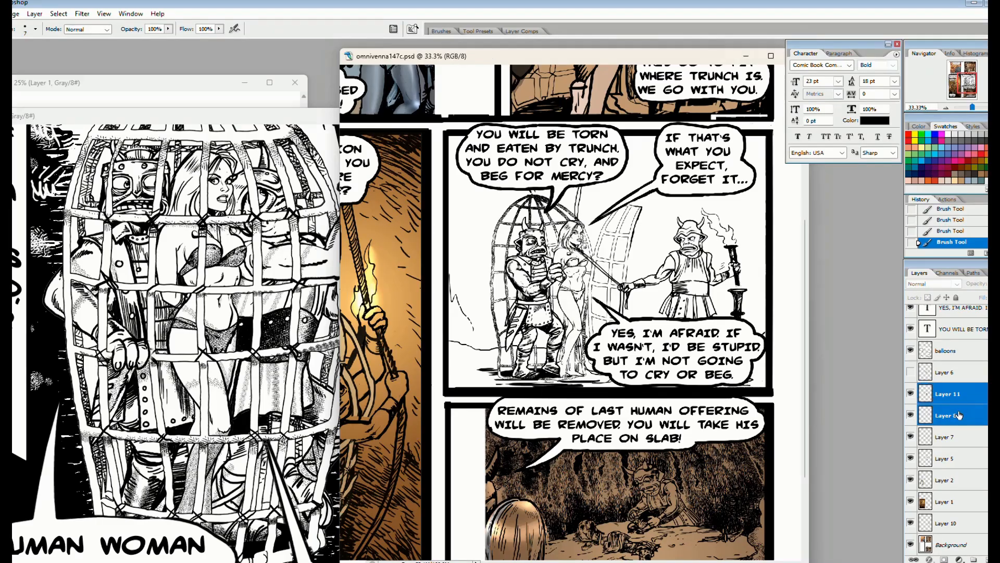
Fill the woman's face on Layer 11 with the Venna Skin colour sampled from colours.jpg
key("ctrl+alt+0")
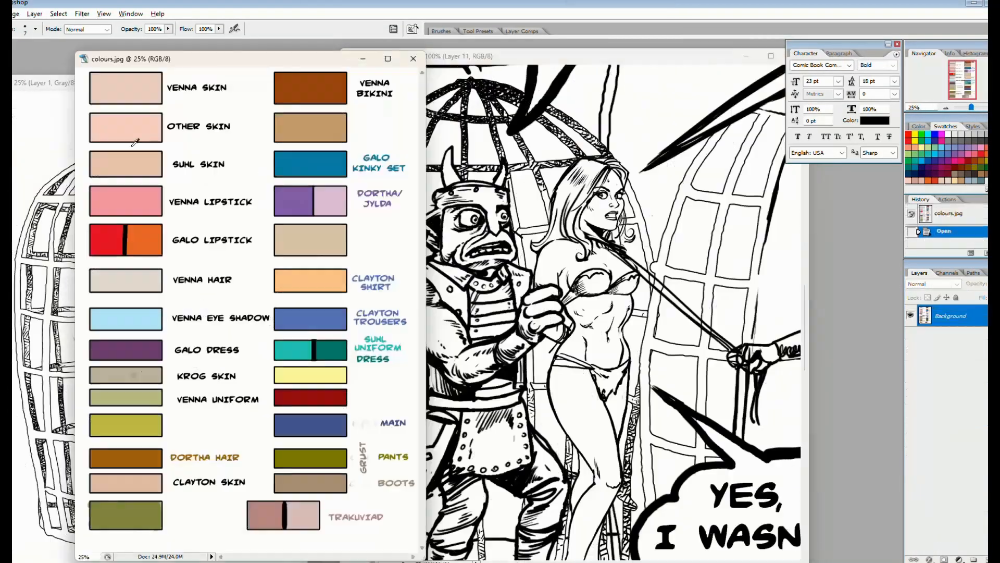
key("g")
left_click(578, 232)
left_click(597, 180)
left_click(592, 183)
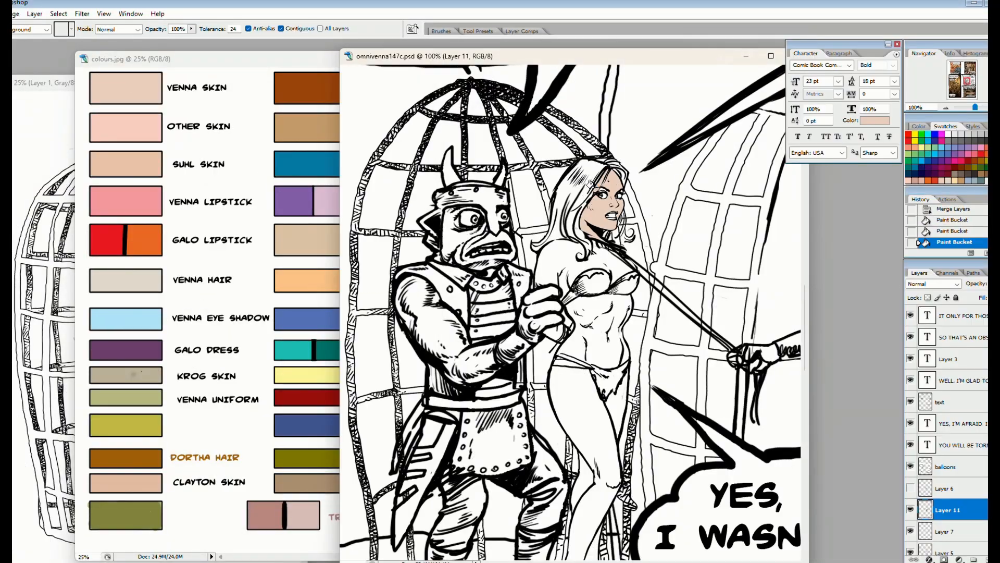
left_click(591, 184)
left_click(600, 257)
key("ctrl+z")
Fill the woman's torso, legs, feet, arms and shoulders with the Venna Skin colour, closing outline gaps where needed
left_click(580, 312)
left_click(578, 406)
left_click(618, 411)
left_click_drag(582, 460, 582, 338)
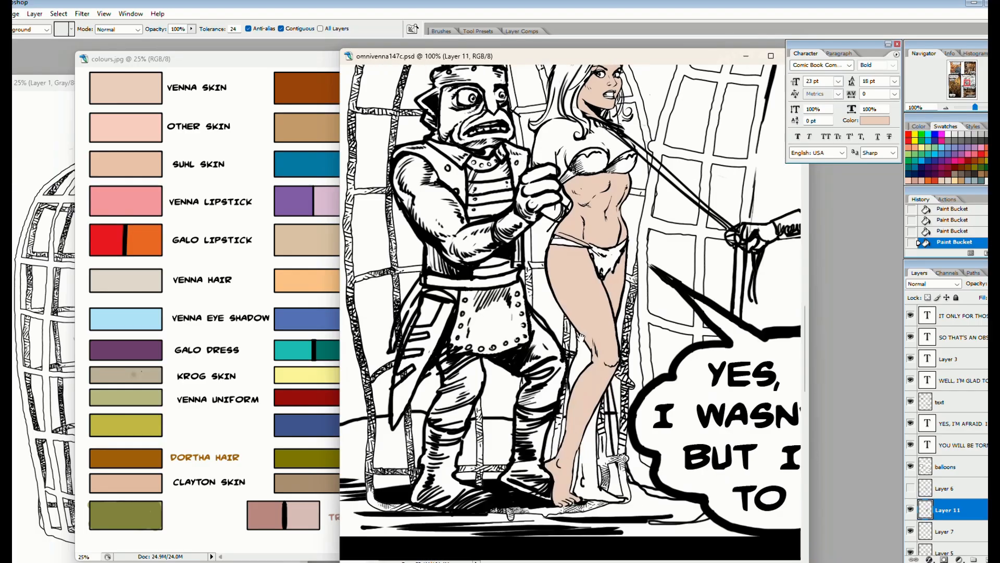
left_click(584, 417)
left_click(578, 360)
left_click_drag(565, 250, 563, 397)
left_click(550, 358)
key("b")
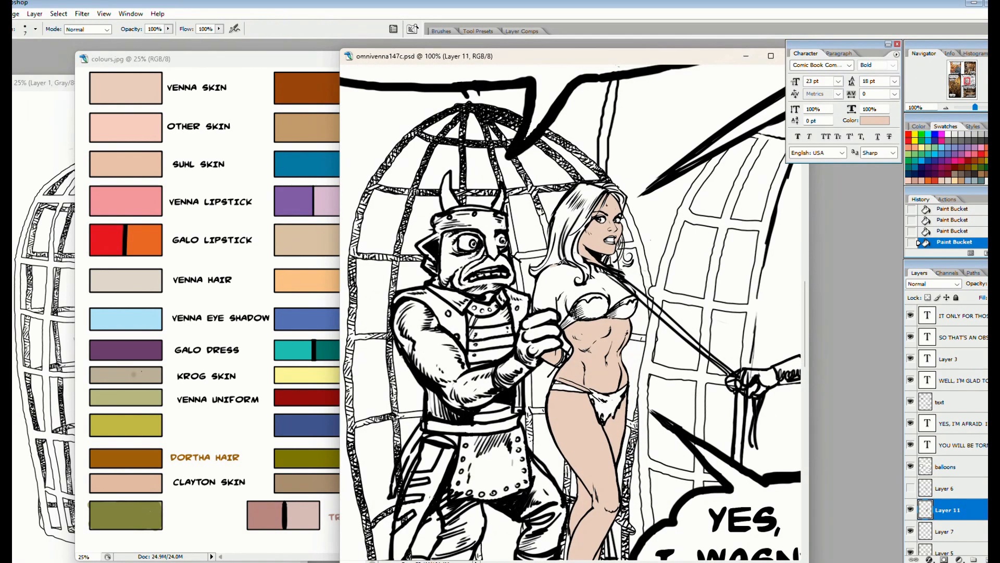
key("g")
left_click(566, 305)
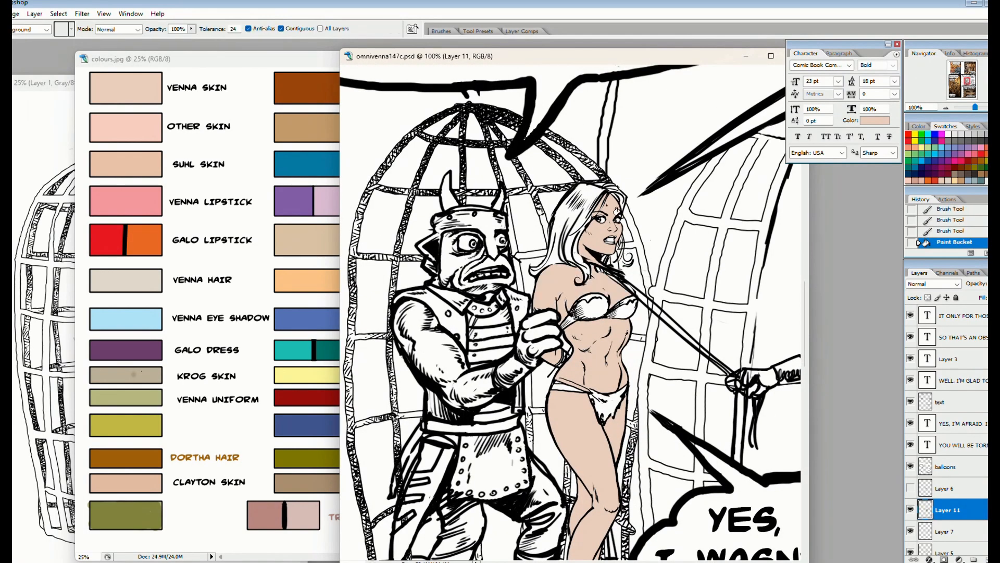
Fill all sections of the woman's hair with the Venna Hair colour
left_click(147, 290, "alt")
left_click(565, 201)
left_click(573, 250)
left_click(582, 259)
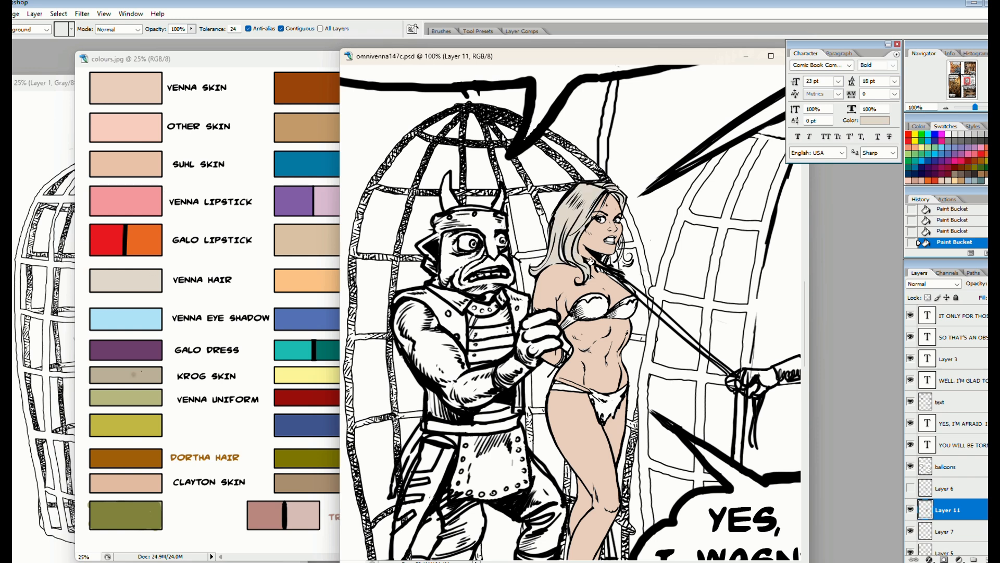
Fill the woman's bikini top and bottom with the dark olive green swatch from colours.jpg
left_click(128, 513, "alt")
left_click(591, 306)
left_click(622, 308)
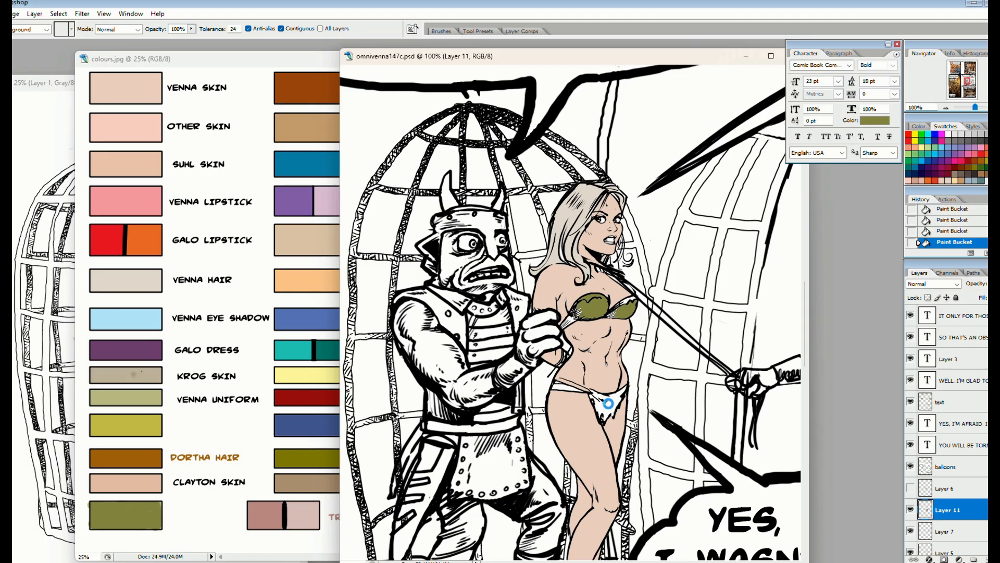
left_click(608, 404)
left_click(561, 389)
Fill the caged figure's face, hands and arms with the light pink Trakuviad colour
left_click(126, 375, "alt")
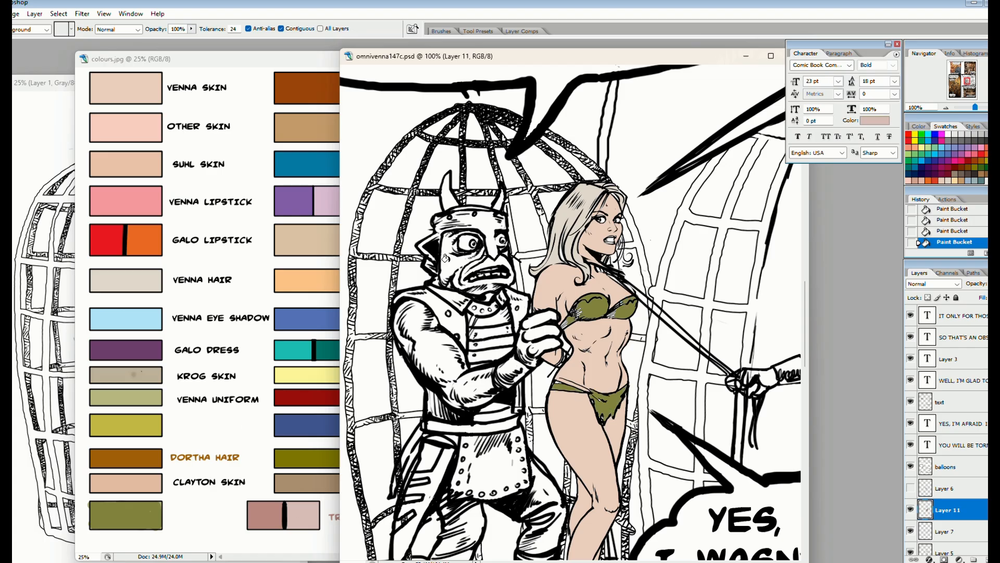
left_click(446, 258)
left_click(449, 236)
left_click(539, 320)
left_click(537, 344)
left_click(473, 380)
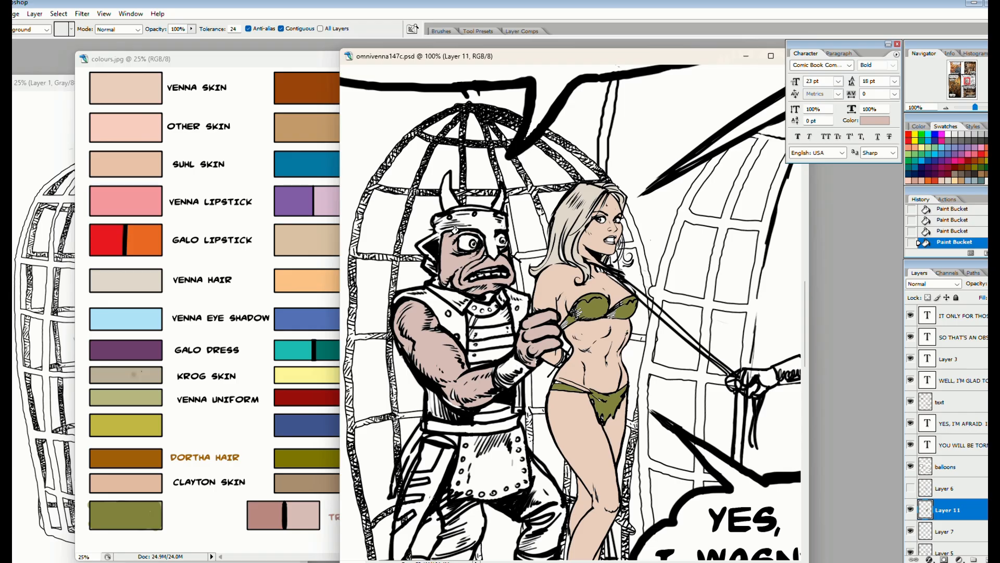
Fill the caged figure's helmet, nose guard and coat shoulder with the tan swatch from colours.jpg
left_click(306, 251, "alt")
left_click(484, 218)
left_click(452, 264, "alt")
left_click(446, 196)
left_click(500, 203)
left_click(472, 224, "alt")
left_click(449, 306)
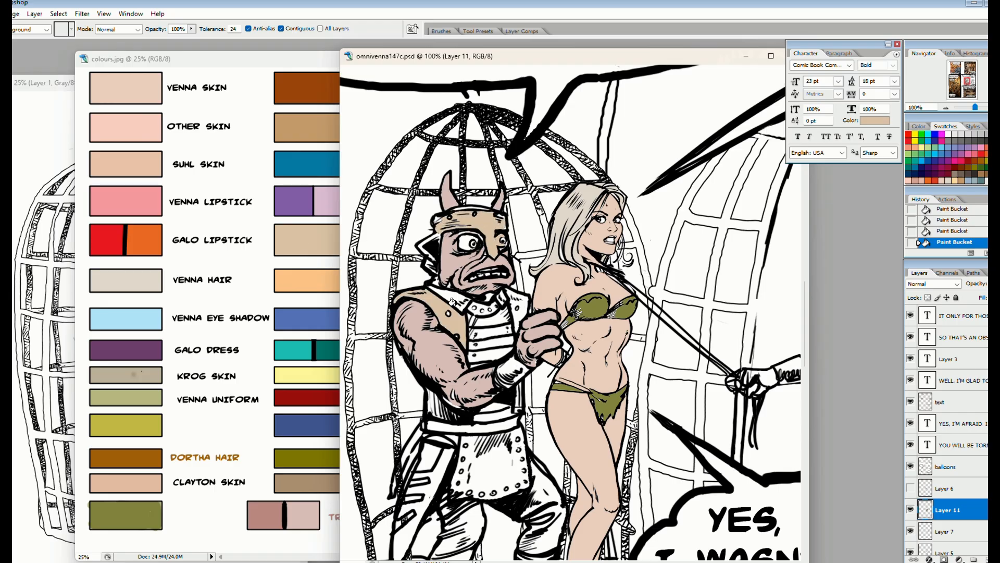
Fill the caged figure's lapels, chest bands, lower coat and studded apron with the same tan
left_click(454, 299)
left_click(490, 331)
left_click(489, 343)
left_click(482, 355)
left_click(515, 312)
key("ctrl+z")
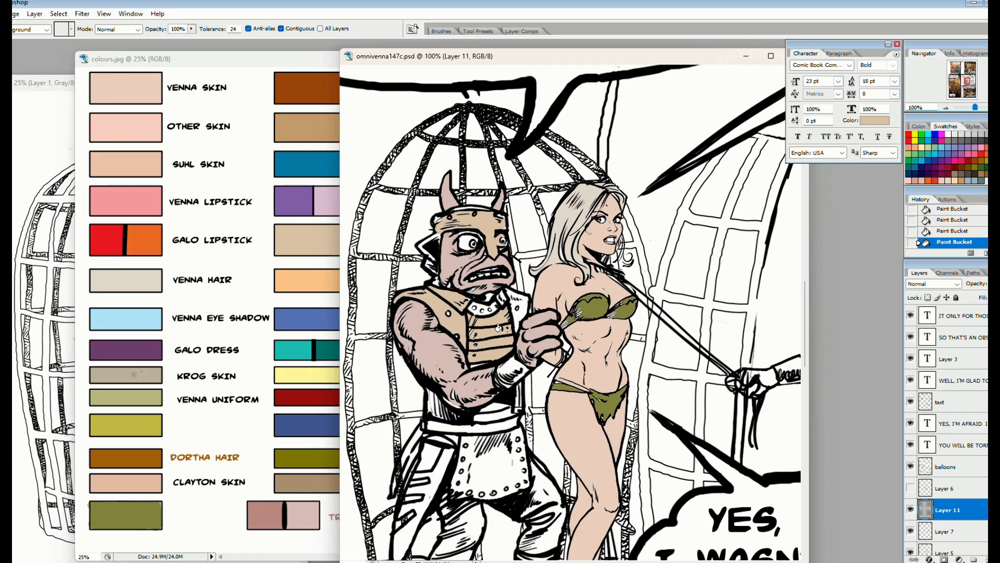
left_click(518, 304)
left_click(490, 287, "alt")
left_click(491, 406)
left_click(492, 417)
left_click(493, 450)
Fill the caged figure's wristband and trousers with medium grey
left_click_drag(967, 81, 967, 83)
left_click(470, 318)
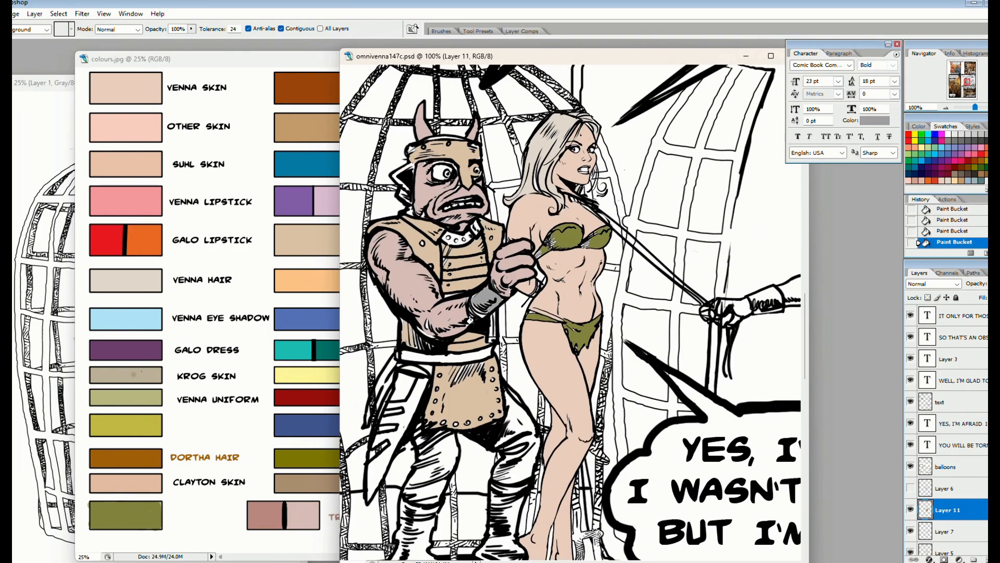
left_click(516, 413)
left_click(437, 462)
left_click(425, 503)
Fill the sheath at the caged figure's hip with a grey-brown swatch
left_click(962, 174)
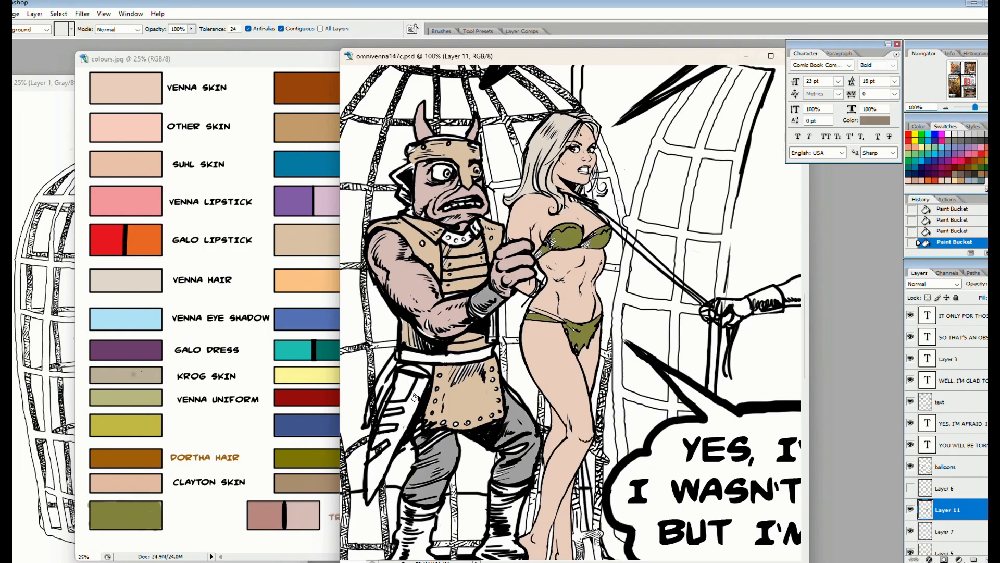
left_click(415, 398)
left_click(384, 413)
key("ctrl+z")
Set the brush to Multiply mode, 64% opacity and size 50, and shade the sheath with it
key("b")
left_click(107, 31)
left_click(81, 92)
left_click_drag(168, 30, 148, 40)
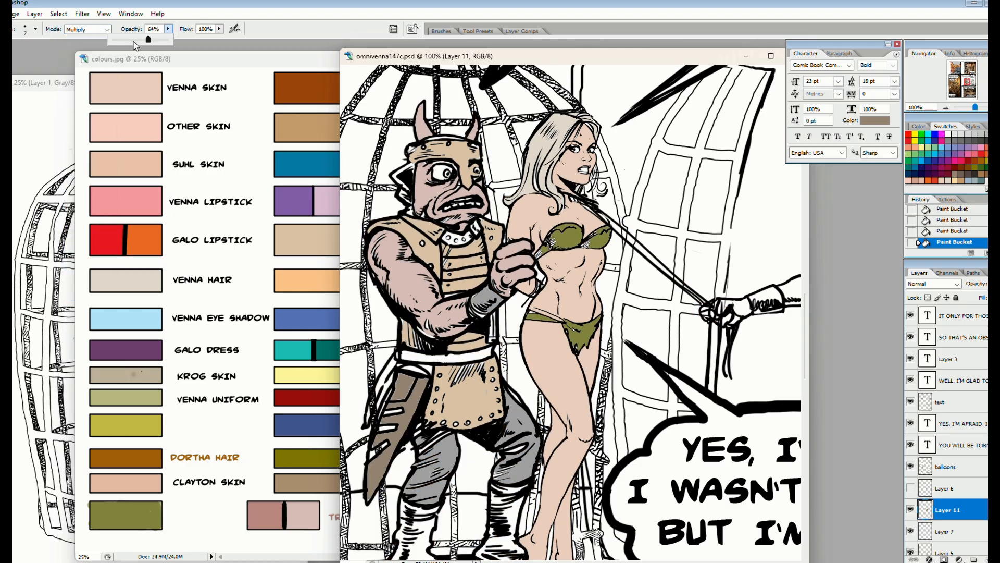
left_click(36, 29)
left_click_drag(376, 414, 386, 448)
key("ctrl+z")
left_click(36, 30)
left_click_drag(34, 59, 24, 59)
left_click_drag(407, 383, 373, 496)
Brush darker grey shading onto the caged figure's wristband and trouser legs
left_click_drag(479, 294, 488, 311)
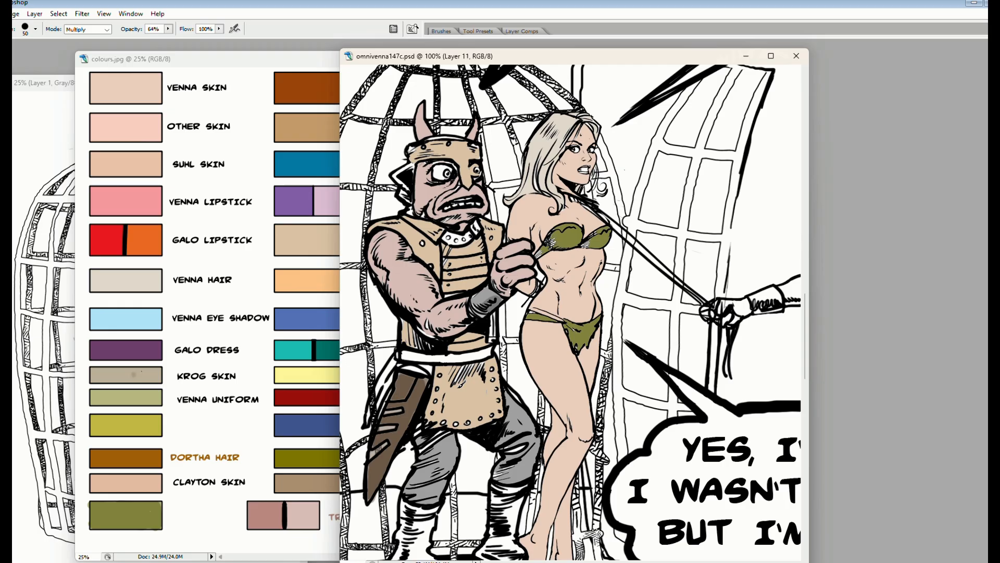
mouse_move(445, 440)
left_mouse_down()
mouse_move(421, 461)
mouse_move(459, 452)
mouse_move(416, 490)
left_mouse_up()
mouse_move(523, 468)
left_mouse_down()
mouse_move(505, 475)
mouse_move(528, 447)
left_mouse_up()
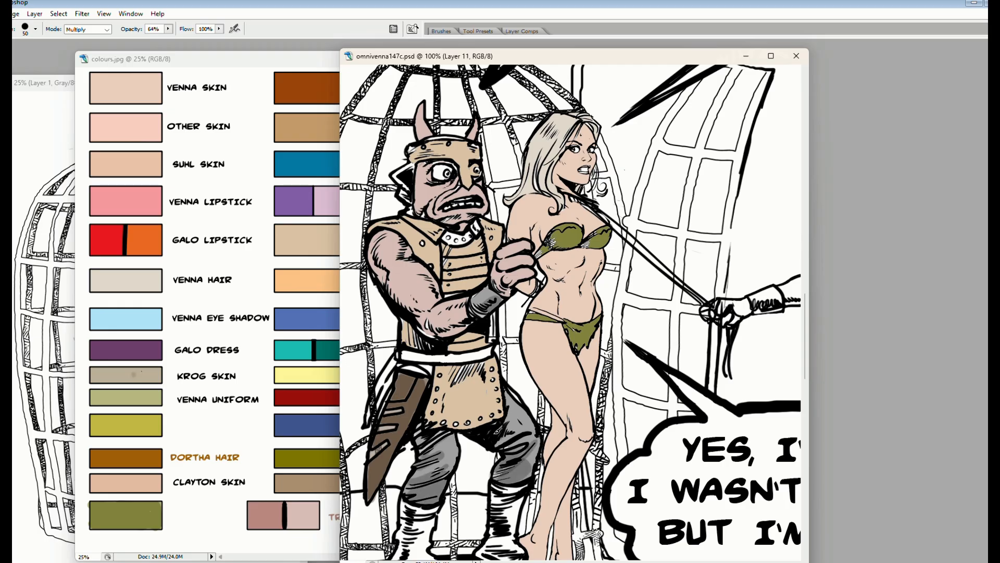
Paint the caged figure's belt light grey and the helmet's ear guard tan
left_click_drag(407, 363, 490, 342)
left_click_drag(405, 174, 409, 190)
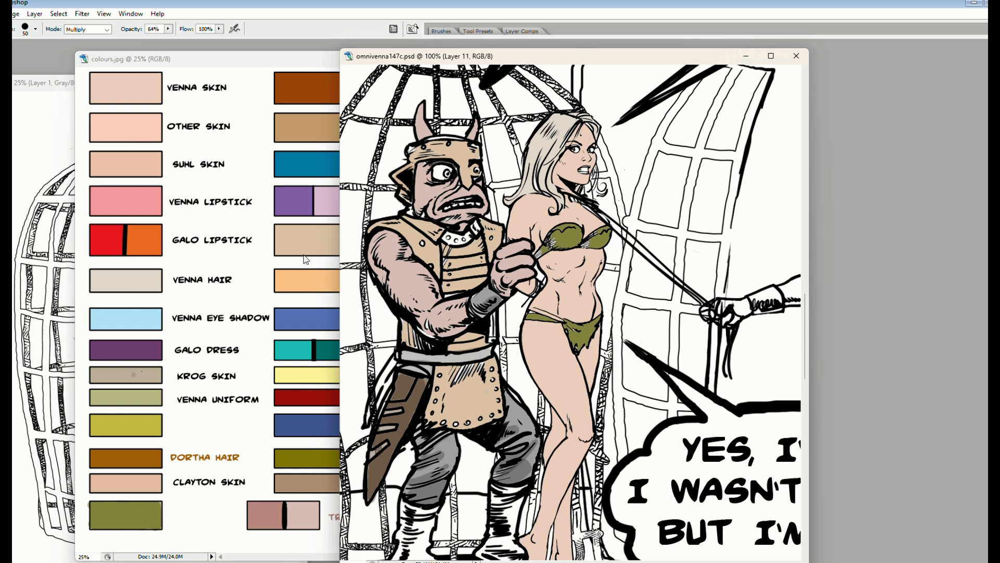
key("Tab")
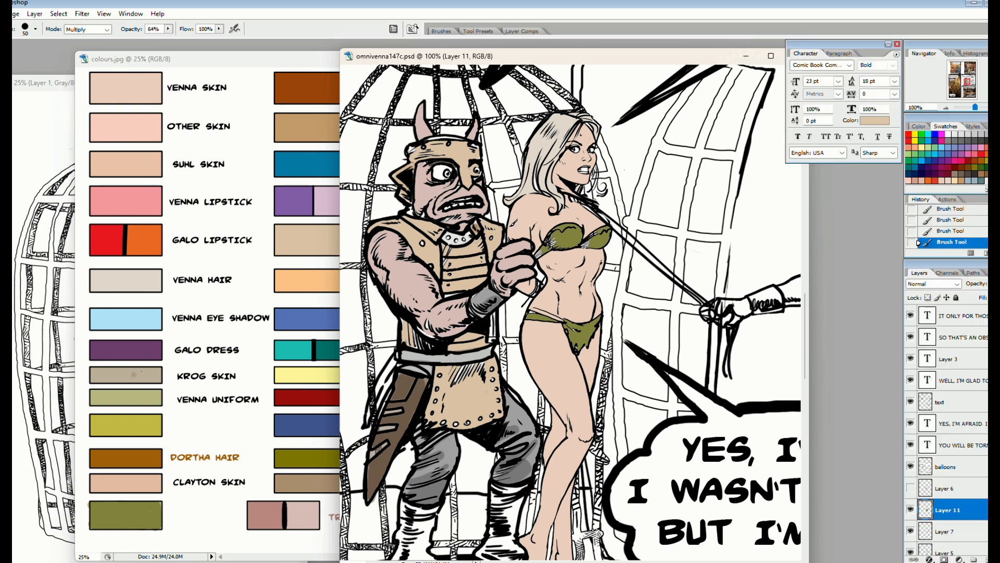
Pick a light orange swatch and set the brush to Normal mode, 100% opacity and a 9 px size
left_click(955, 180)
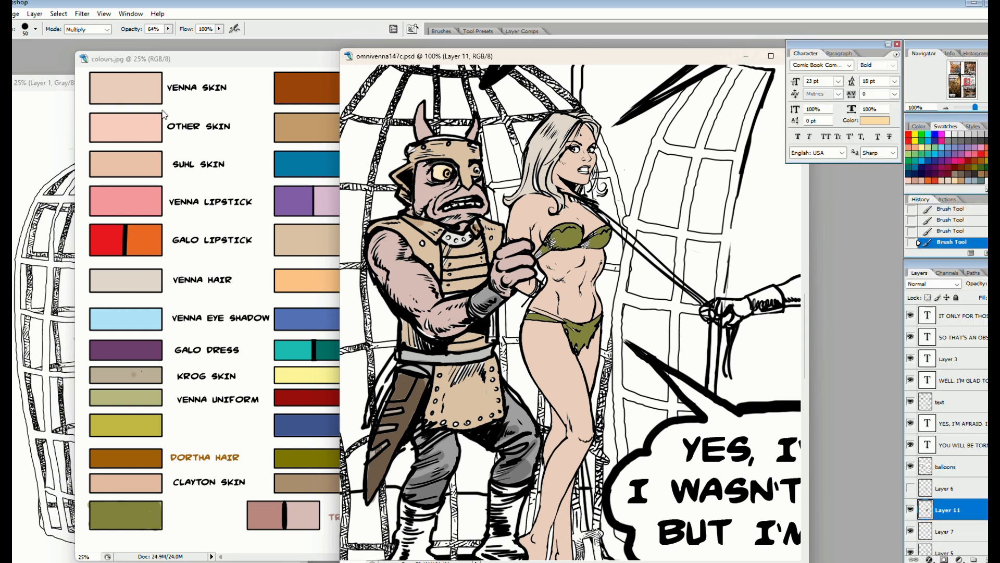
left_click(103, 29)
left_click(100, 40)
left_click(36, 30)
double_click(52, 110)
key("Tab")
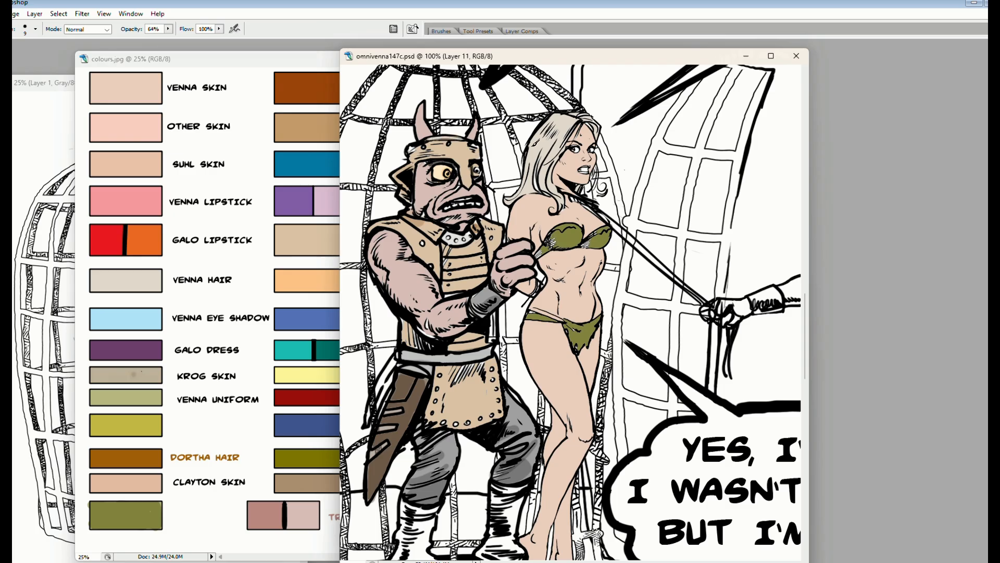
key("ctrl+z")
key("Tab")
left_click_drag(168, 29, 192, 41)
left_click(35, 29)
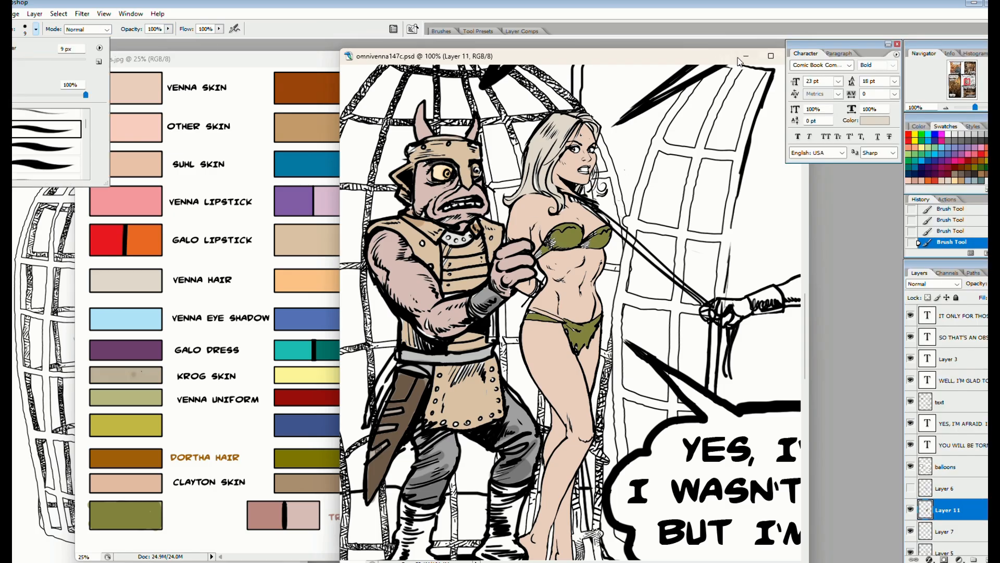
Brush the Venna hair colour into the unpainted strands and curls around the woman's neck
key("Tab")
key("ctrl+plus")
key("ctrl+plus")
key("ctrl+plus")
left_click_drag(503, 157, 542, 364)
left_click_drag(572, 288, 543, 321)
left_click_drag(572, 243, 555, 301)
left_click_drag(577, 281, 577, 242)
mouse_move(537, 339)
left_mouse_down()
mouse_move(534, 319)
mouse_move(516, 338)
left_mouse_up()
left_click_drag(577, 295, 615, 348)
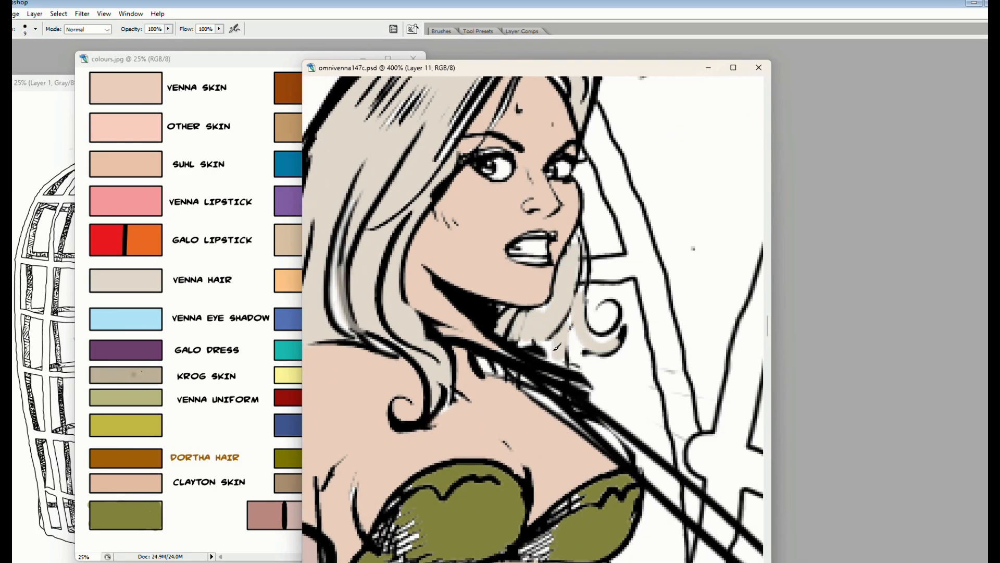
left_click_drag(536, 342, 556, 358)
left_click_drag(591, 414, 557, 305)
left_click_drag(511, 275, 620, 359)
left_click_drag(558, 387, 594, 301)
mouse_move(580, 316)
left_mouse_down()
mouse_move(524, 365)
mouse_move(619, 302)
left_mouse_up()
mouse_move(477, 344)
left_mouse_down()
mouse_move(564, 303)
mouse_move(495, 339)
left_mouse_up()
mouse_move(547, 250)
left_mouse_down()
mouse_move(521, 312)
mouse_move(617, 308)
left_mouse_up()
left_click_drag(541, 364, 535, 357)
key("ctrl+minus")
key("ctrl+minus")
key("ctrl+minus")
key("ctrl+minus")
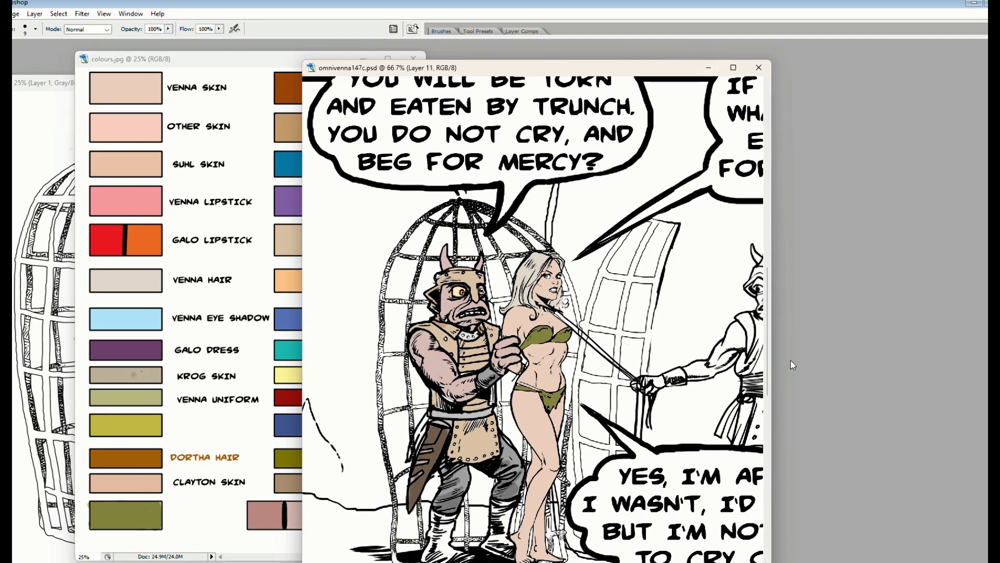
Show Layer 6 with the front cage bars and pick the grey-brown palette swatch for filling
left_click_drag(406, 308, 416, 262)
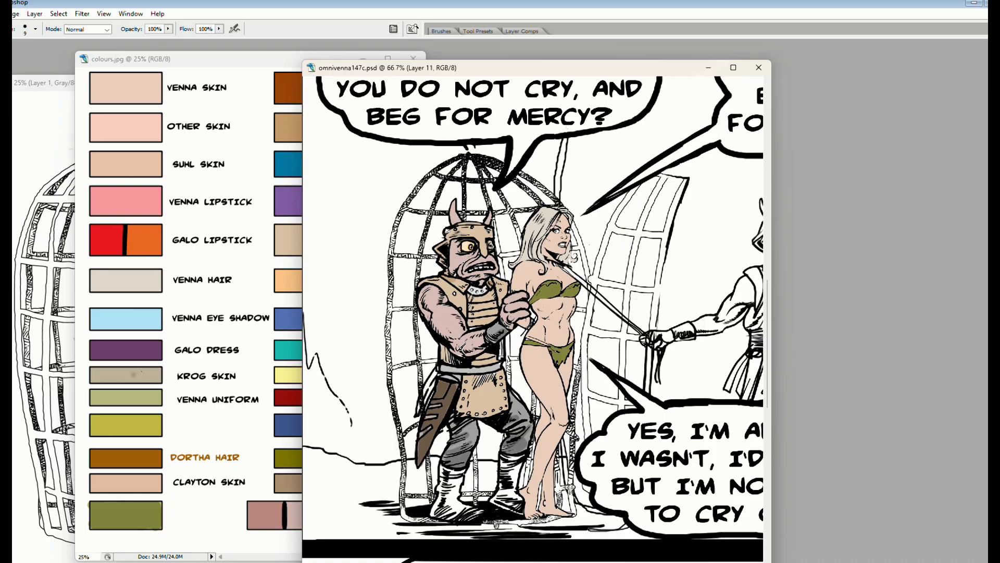
key("Tab")
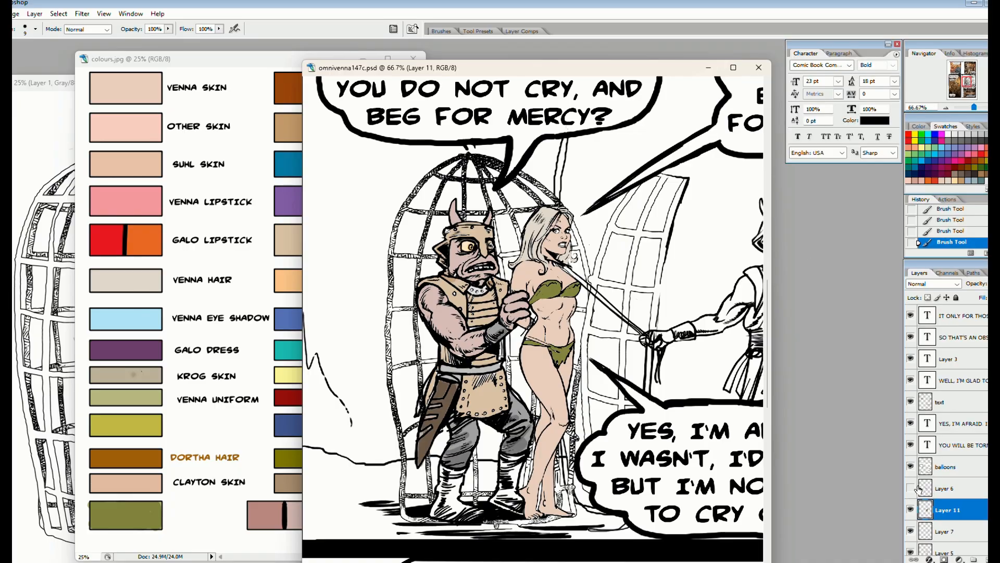
left_click(911, 489)
key("g")
left_click(293, 476, "alt")
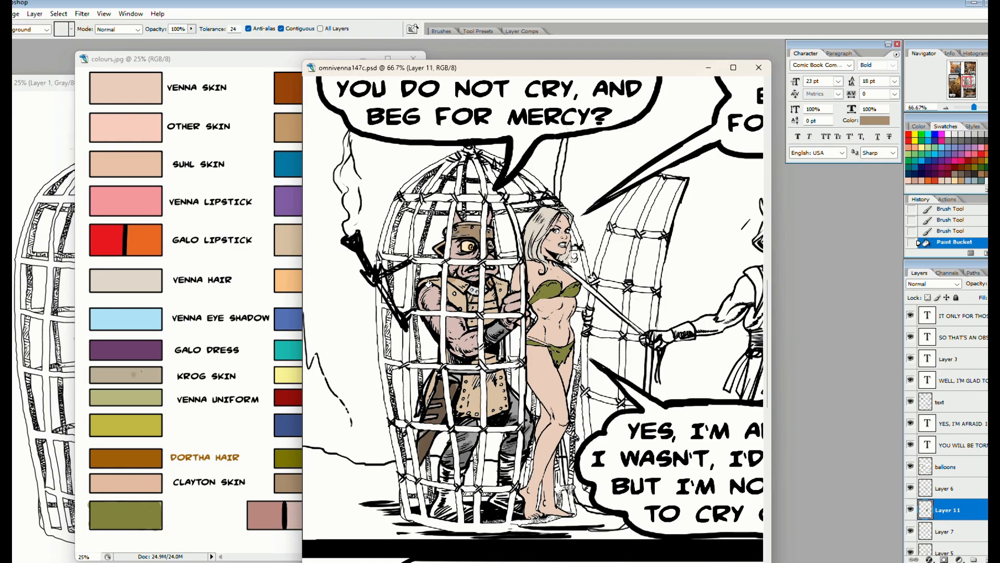
Merge Layer 5 with Layer 7, and fill the open cage door's bars with the grey-brown swatch
left_click(938, 532)
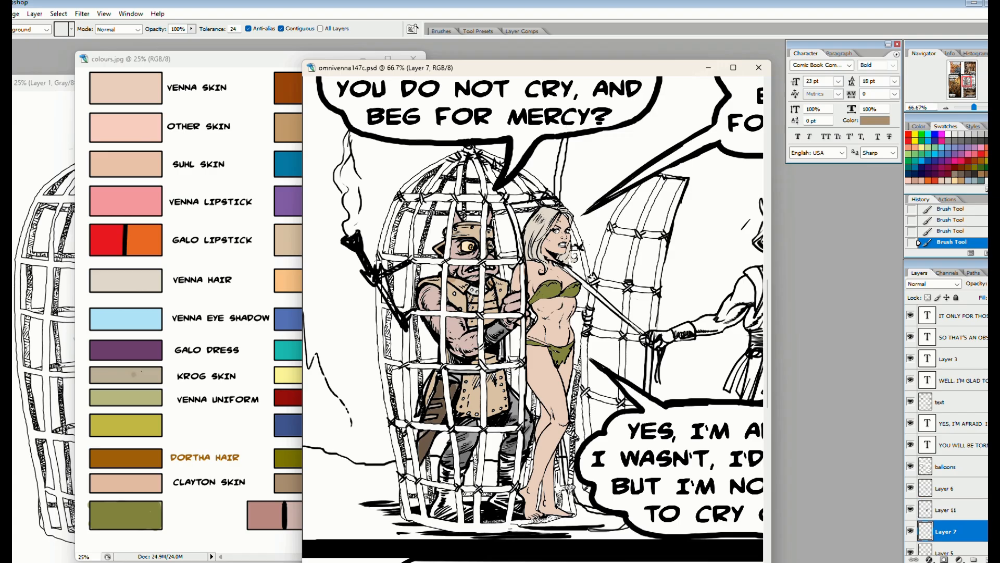
scroll(932, 521, "down", 3)
left_click(972, 481, "shift")
right_click(971, 482)
left_click(927, 448)
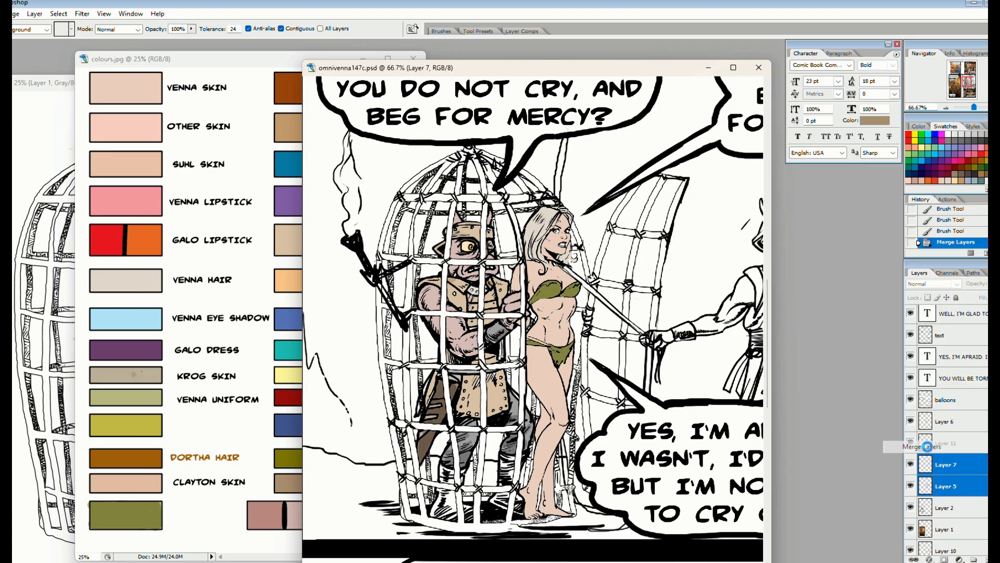
left_click(664, 254)
left_click(657, 270)
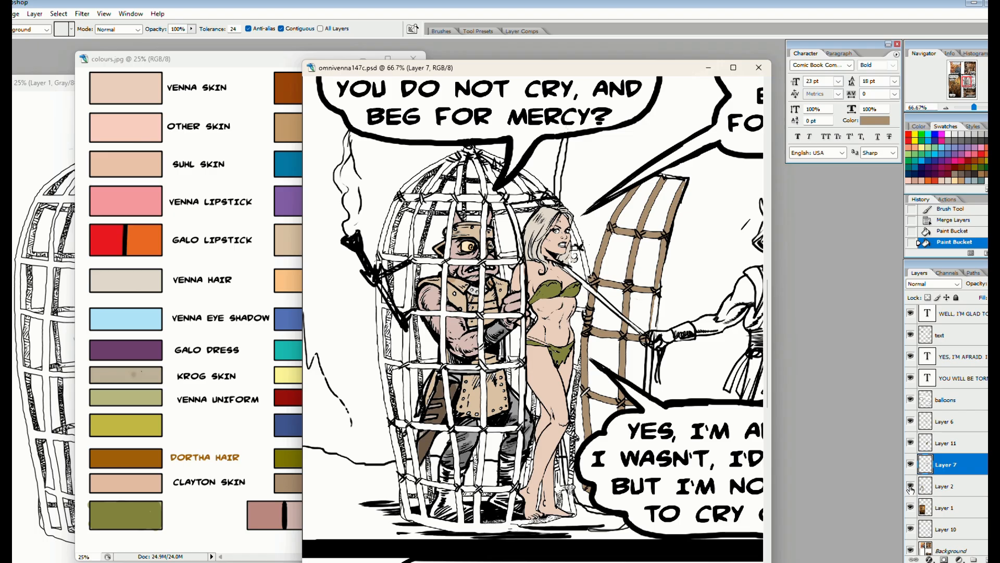
left_click(965, 489)
key("v")
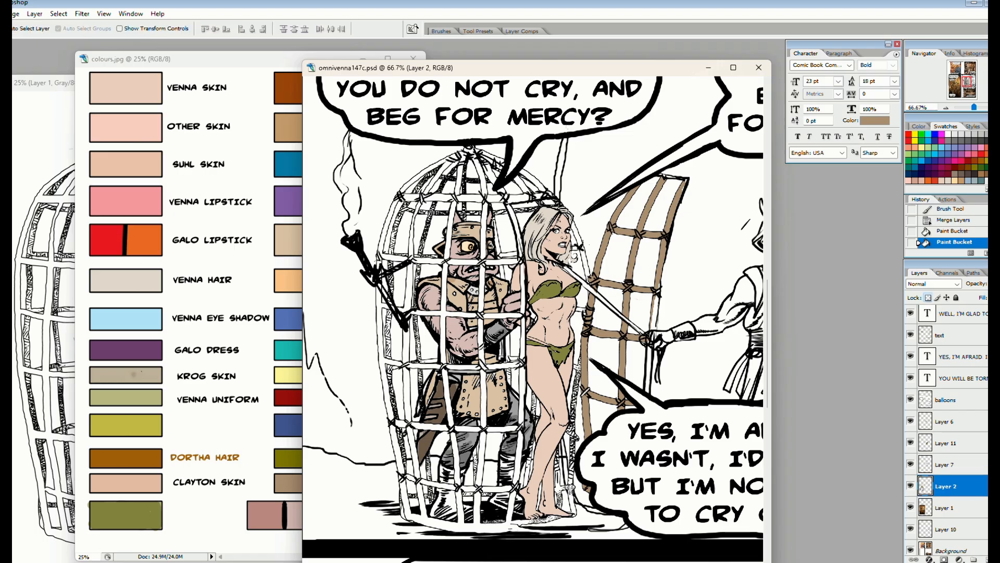
left_click_drag(567, 252, 568, 253)
scroll(567, 292, "down", 5)
key("ctrl+z")
scroll(558, 335, "up", 5)
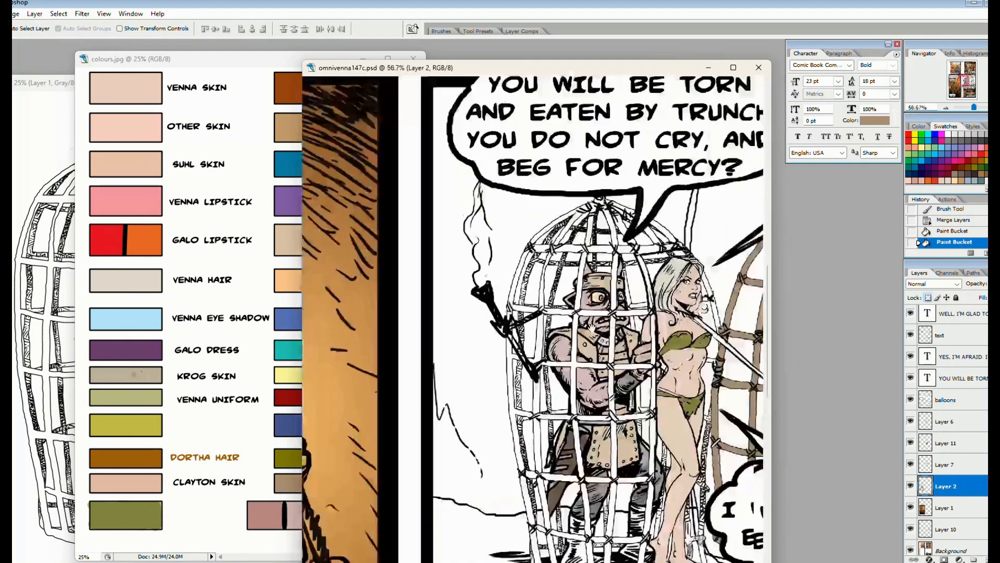
Select Layer 6, pick the light tan swatch from colours.jpg and shift the page window clear of the palette
left_click_drag(697, 312, 498, 226)
left_click(910, 422)
left_click(910, 422)
left_click(946, 422)
key("g")
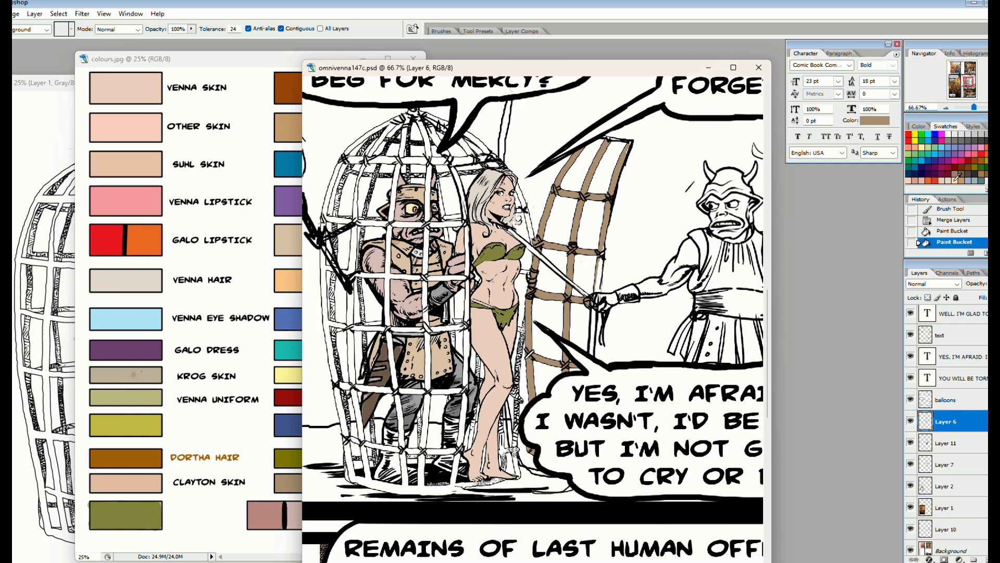
left_click(284, 238)
left_click(312, 233)
key("ctrl+z")
left_click(312, 233, "alt")
left_click_drag(487, 67, 559, 86)
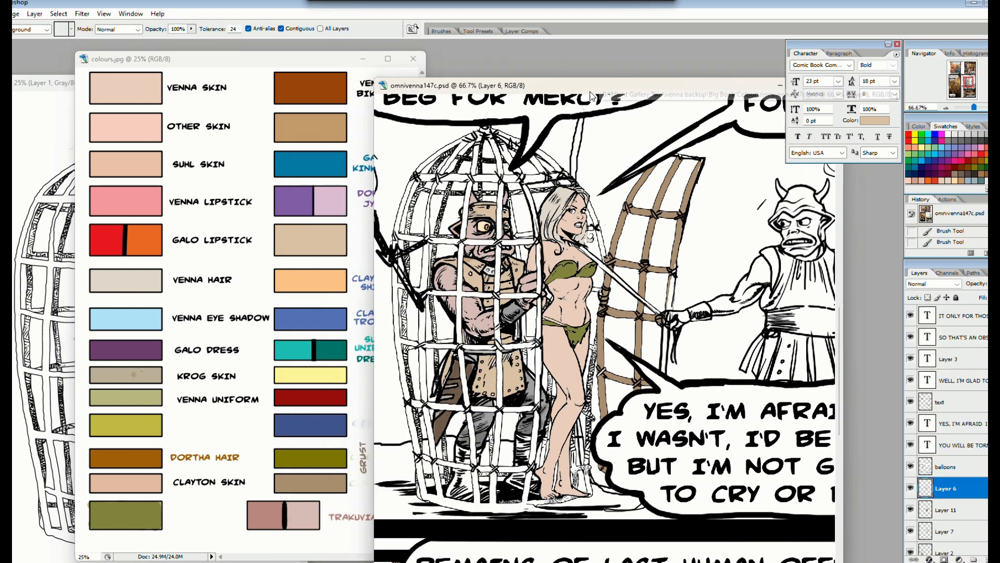
Fill the front cage bars around the caged figure's head with light tan
left_click(482, 242)
left_click(467, 214)
left_click(517, 242)
left_click(530, 207)
left_click(510, 179)
left_click(499, 188)
left_click(528, 178)
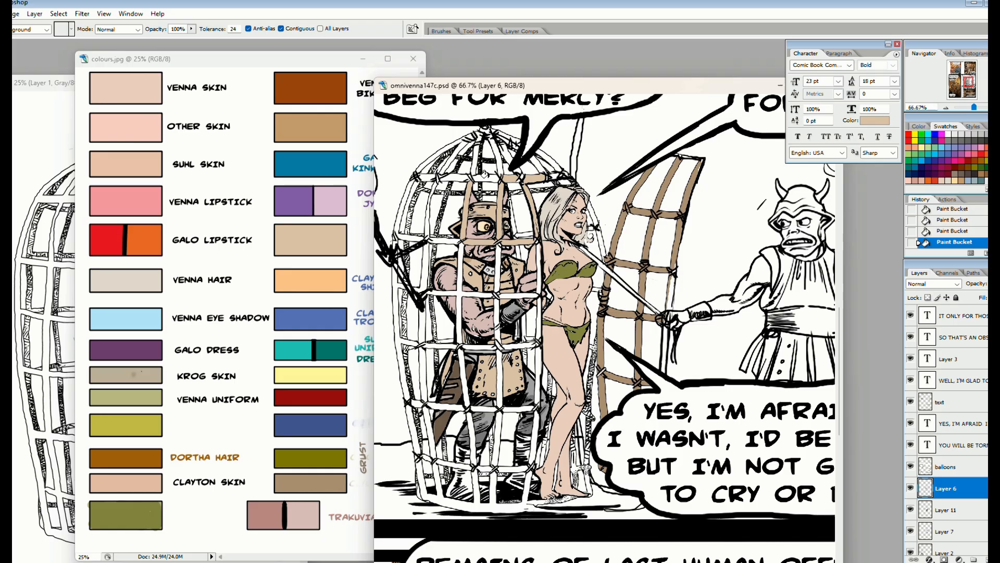
Fill the dome bars and the upper hoop of the cage with light tan
left_click(487, 178)
left_click(474, 160)
left_click(452, 158)
left_click(421, 172)
left_click(450, 176)
left_click(426, 177)
left_click(505, 152)
left_click(541, 157)
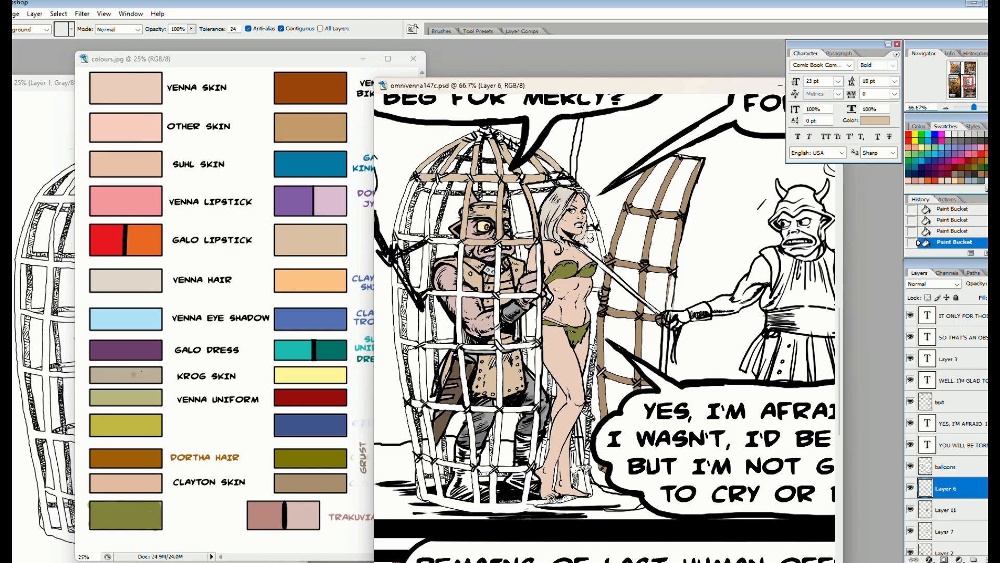
Fill the front cage bars and hoops across the caged figure's chest and waist with light tan
left_click(423, 258)
left_click(443, 241)
left_click(460, 258)
left_click(431, 214)
left_click(402, 215)
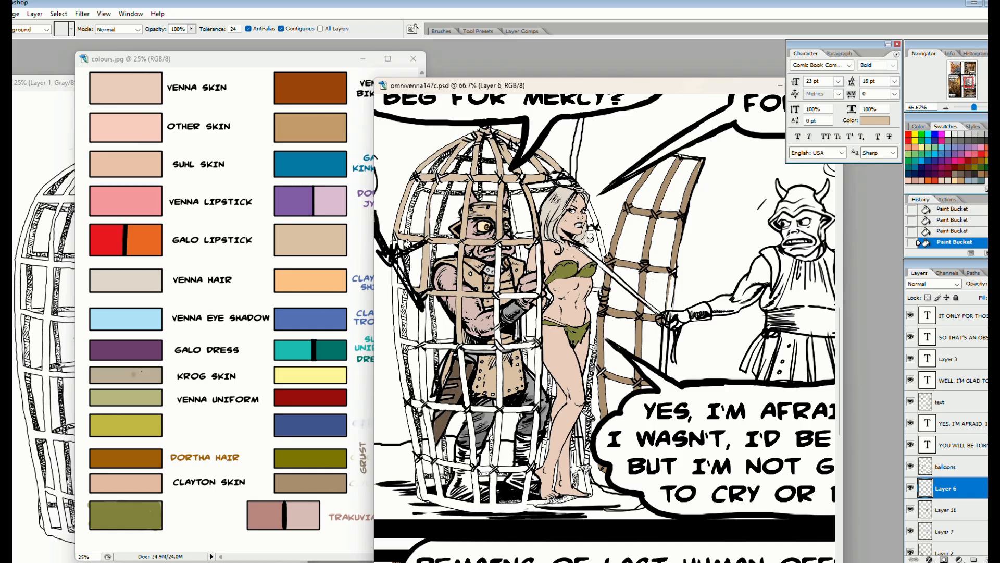
left_click(396, 287)
left_click(477, 347)
left_click(520, 346)
left_click(497, 317)
left_click(497, 270)
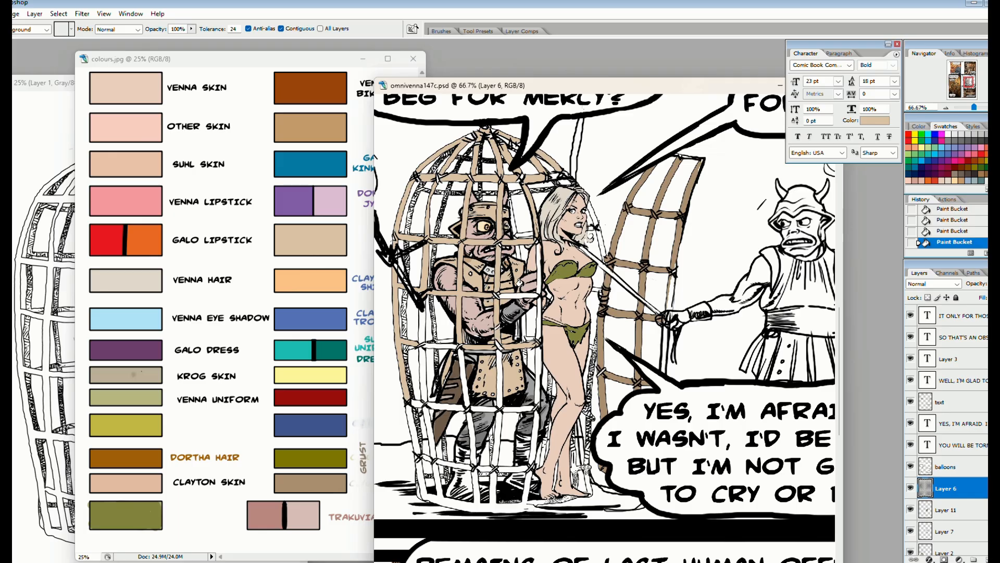
left_click(516, 295)
left_click(539, 266)
left_click(538, 318)
Fill the remaining lower front bars and hoops down to the cage's base with light tan
left_click(423, 324)
left_click(440, 346)
left_click(422, 372)
left_click(464, 378)
left_click(498, 380)
left_click(519, 409)
left_click(485, 410)
left_click(497, 438)
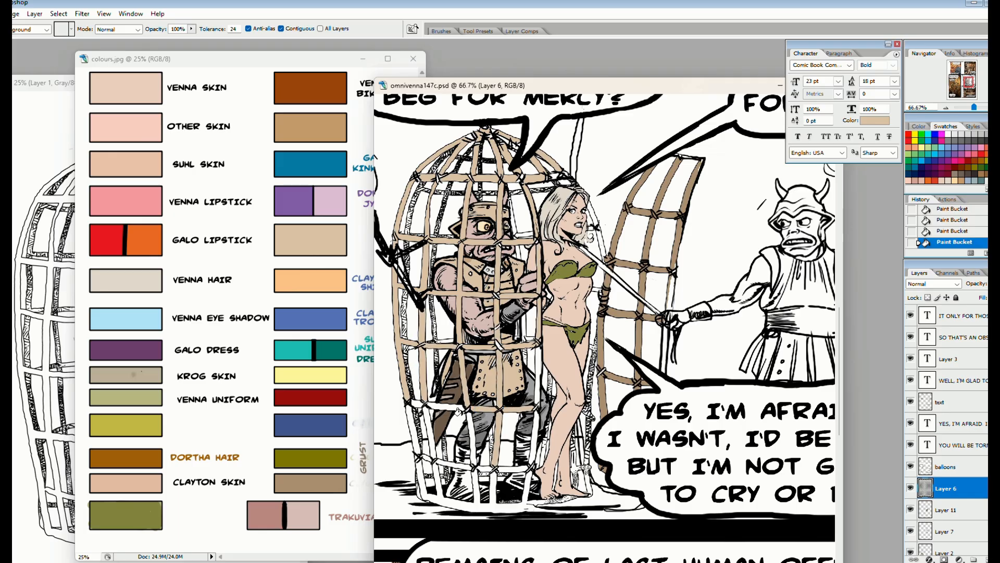
left_click(409, 402)
left_click(533, 437)
left_click(495, 465)
left_click(539, 376)
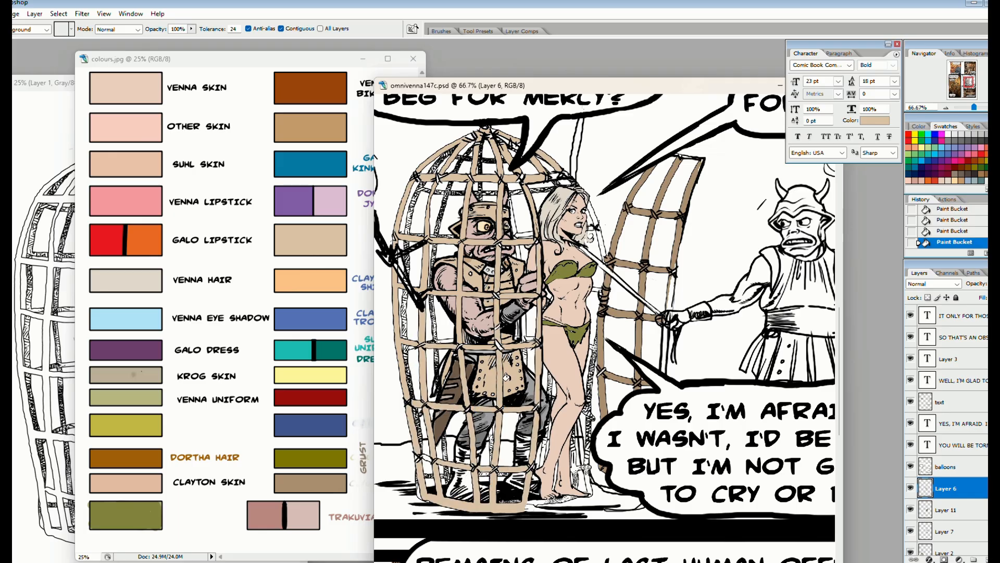
left_click(568, 244)
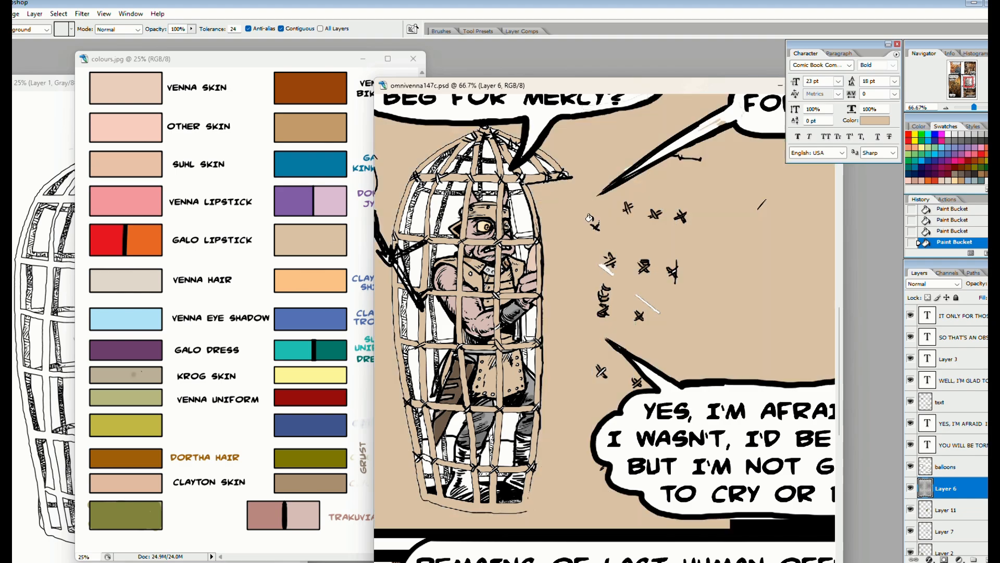
key("ctrl+z")
Set the Burn tool to the Midtones range and darken parts of the cage's middle and lower front bars
key("o")
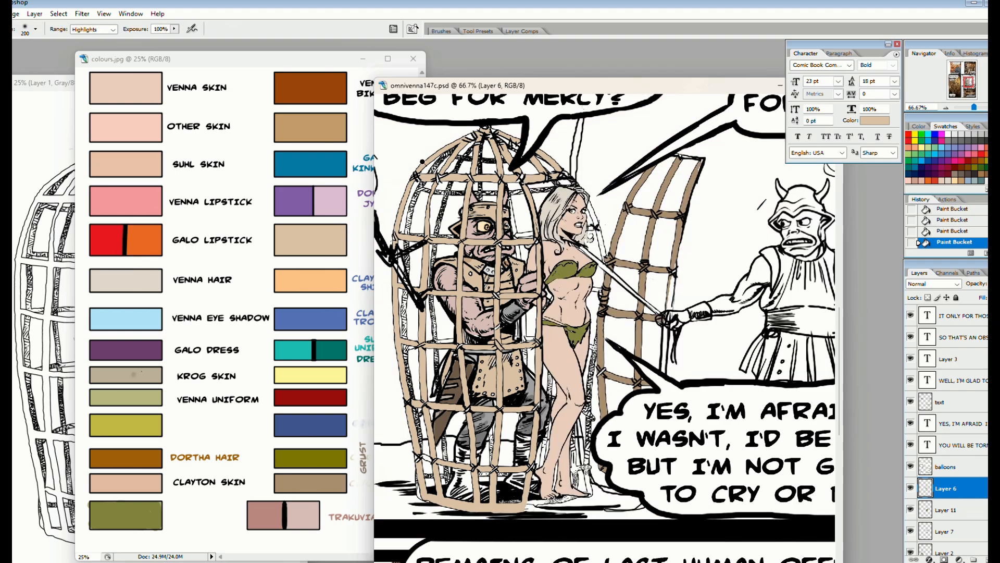
key("ctrl+z")
mouse_move(422, 162)
left_mouse_down()
mouse_move(516, 166)
mouse_move(395, 297)
mouse_move(529, 498)
mouse_move(538, 248)
left_mouse_up()
key("shift+o")
left_click(113, 29)
left_click(86, 48)
left_click_drag(540, 299, 425, 301)
left_click_drag(424, 359, 462, 361)
left_click_drag(425, 414, 545, 421)
left_click_drag(443, 477, 534, 479)
Burn shading onto the cage's dome, upper hoops and the front bars around the caged figure's head
mouse_move(544, 174)
left_mouse_down()
mouse_move(486, 166)
mouse_move(469, 138)
left_mouse_up()
key("shift+o")
key("shift+o")
left_click_drag(493, 140, 511, 164)
left_click_drag(440, 178, 546, 177)
left_click_drag(468, 188, 461, 254)
mouse_move(500, 198)
left_mouse_down()
mouse_move(499, 260)
mouse_move(538, 283)
left_mouse_up()
left_click_drag(479, 295, 469, 296)
key("shift+o")
left_click_drag(487, 296, 503, 297)
left_click_drag(515, 242, 489, 241)
left_click_drag(475, 241, 457, 241)
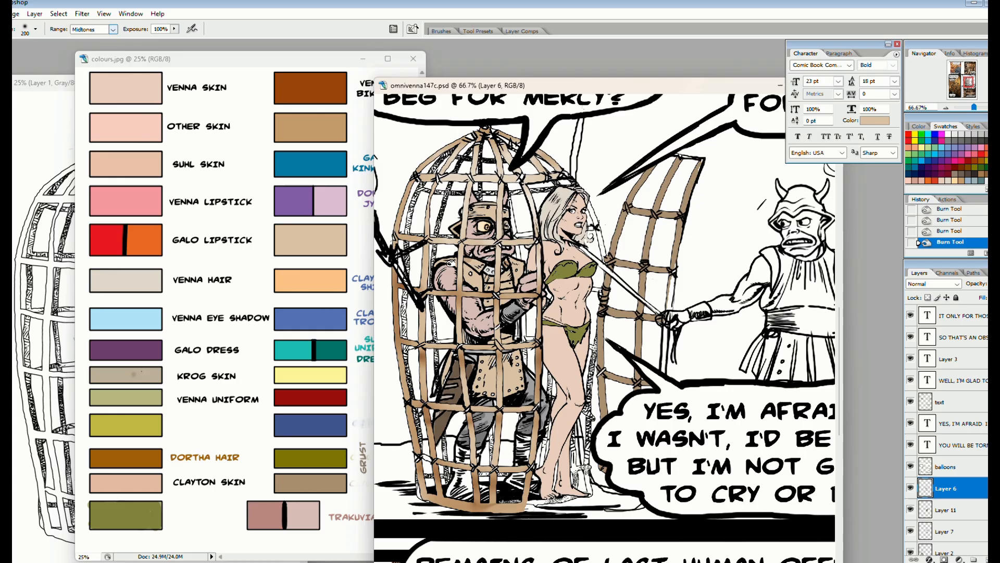
Select Layer 7 and lock its transparent pixels for brush shading
left_click(938, 531)
key("v")
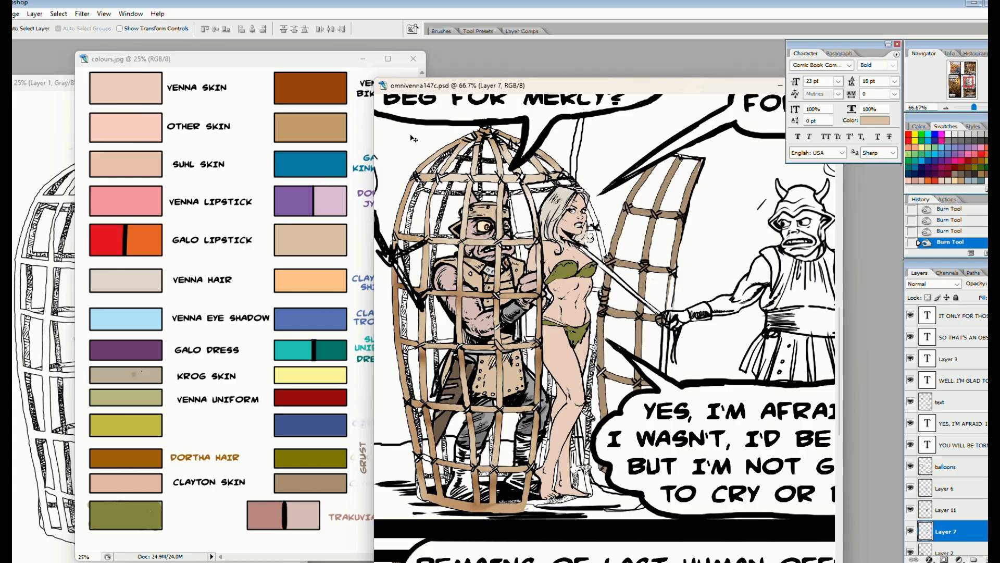
left_click_drag(557, 86, 525, 96)
left_click(928, 298)
key("b")
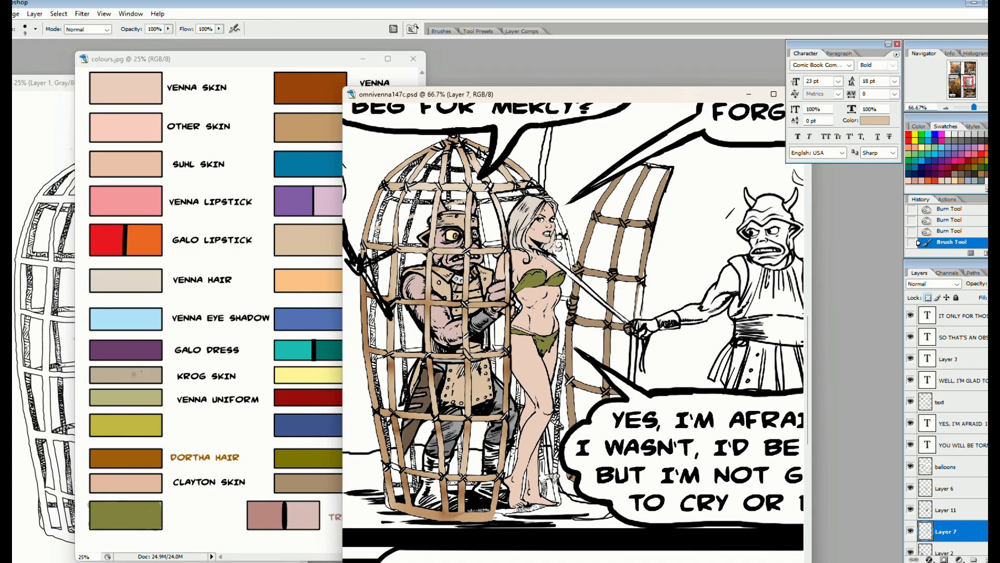
key("ctrl+z")
Set the brush to Multiply mode and 141 px, and pick the grey-brown palette swatch
left_click(35, 29)
scroll(89, 116, "up", 3)
left_click(43, 60)
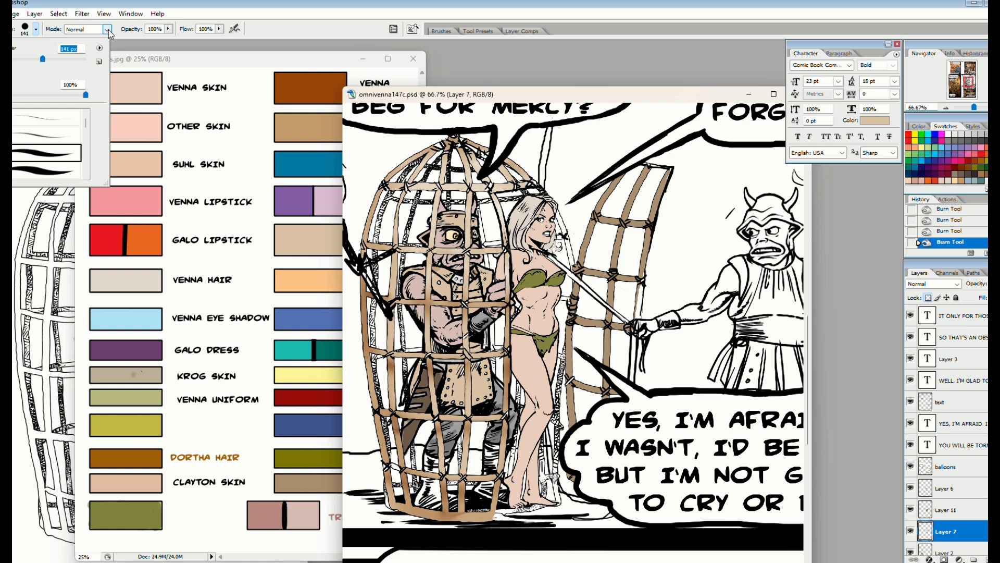
left_click(108, 32)
left_click(83, 92)
left_click(308, 477, "alt")
Try shading the rear cage bars and the open door with the grey-brown Multiply brush
mouse_move(463, 161)
left_mouse_down()
mouse_move(388, 221)
mouse_move(558, 414)
left_mouse_up()
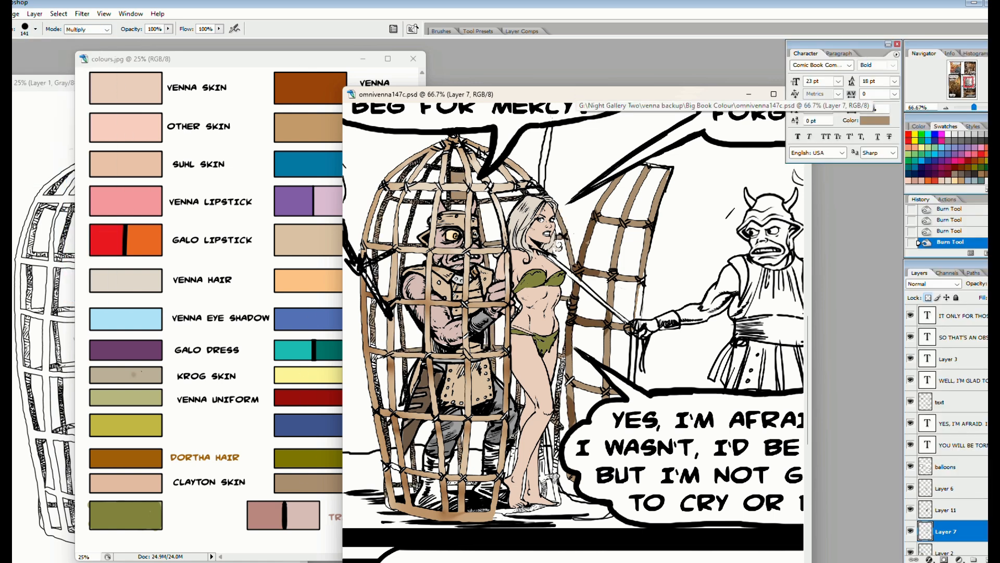
left_click_drag(552, 459, 382, 419)
mouse_move(568, 221)
left_mouse_down()
mouse_move(688, 207)
mouse_move(542, 493)
left_mouse_up()
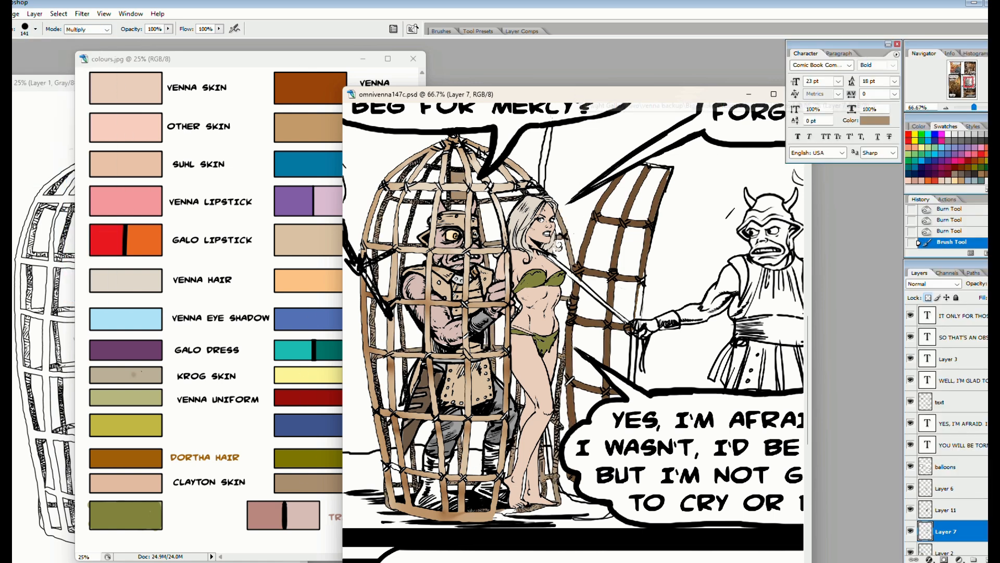
key("ctrl+z")
Select an area behind the front cage bars on Layer 7 with the Magic Wand and cut its pixels
key("w")
left_click(409, 240)
key("ctrl+x")
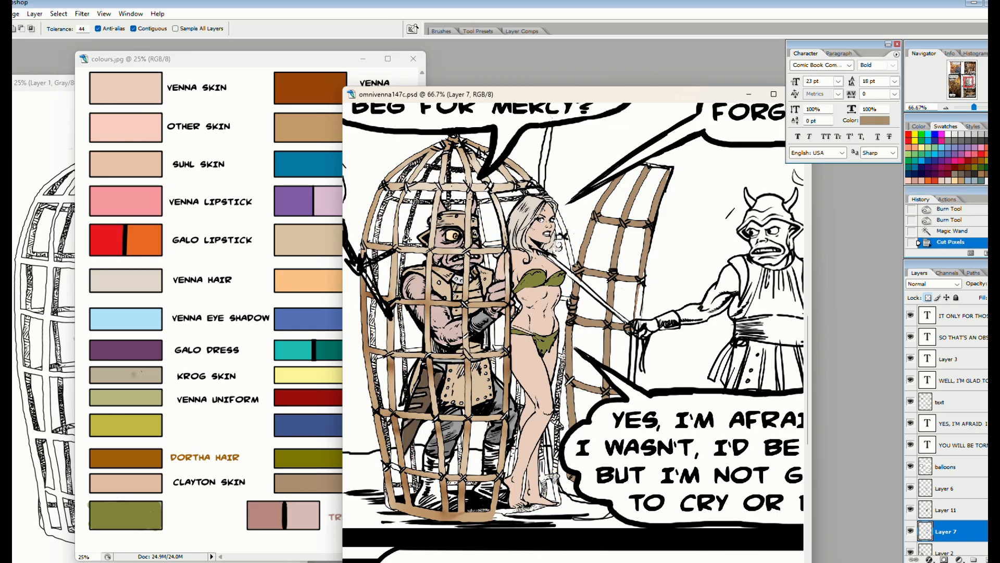
Choose a soft-edged brush and enlarge it to 404 px
key("b")
left_click(35, 29)
left_click_drag(87, 120, 87, 131)
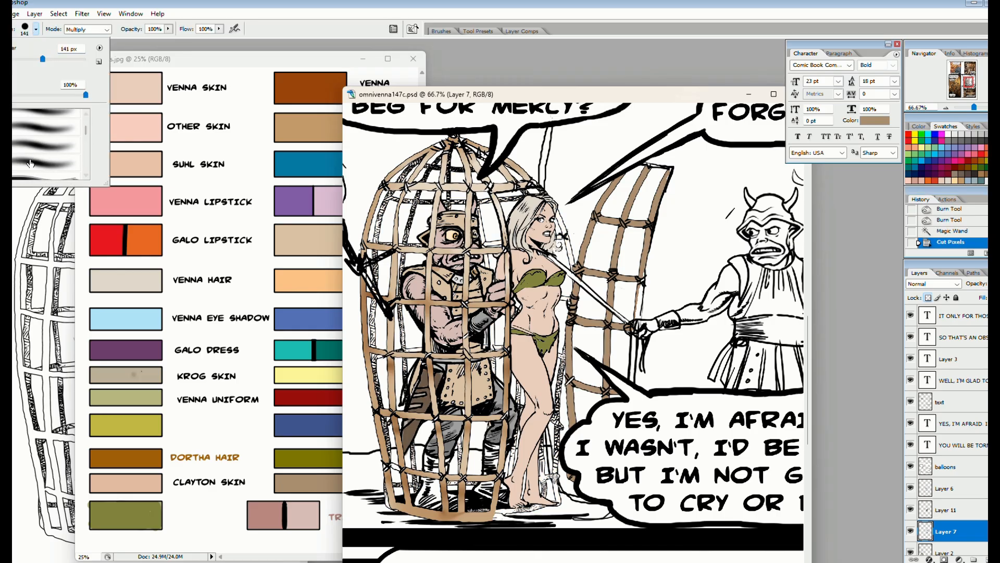
left_click(52, 163)
left_click_drag(60, 60, 70, 60)
Brush soft grey-brown shading over the cage's rear bars and the open door on Layer 7
key("Tab")
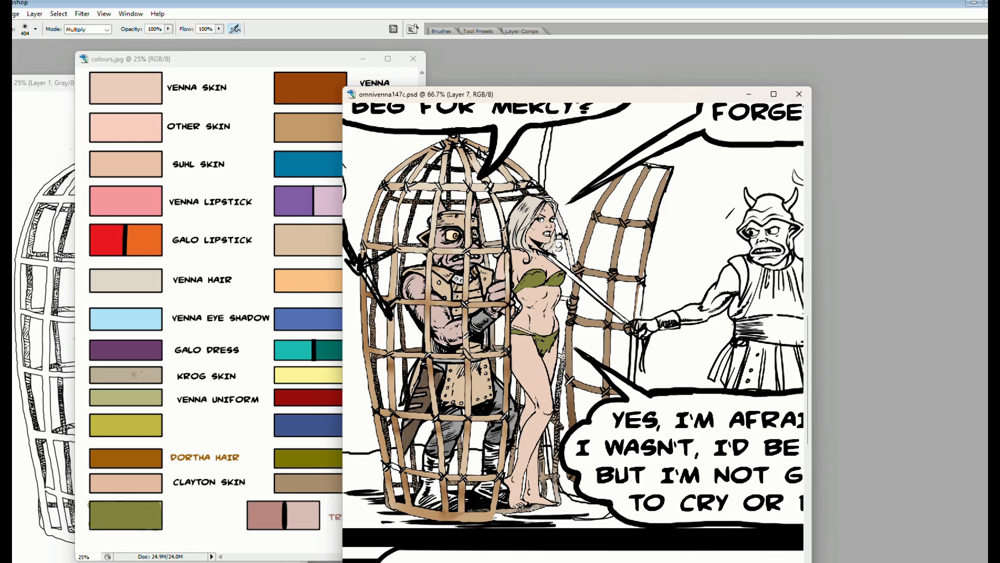
left_click_drag(569, 248, 639, 311)
left_click_drag(462, 211, 419, 164)
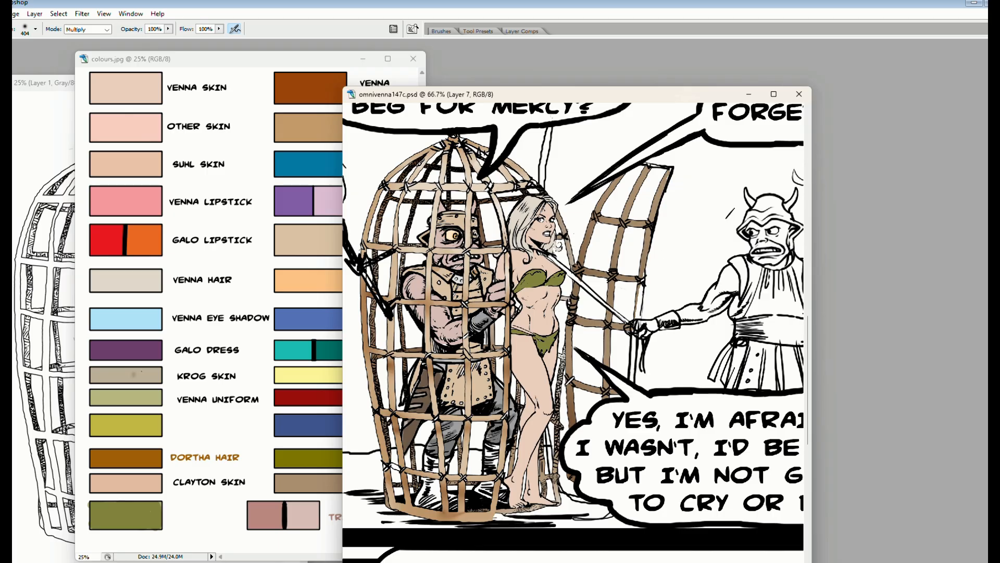
mouse_move(443, 477)
left_mouse_down()
mouse_move(528, 475)
mouse_move(490, 473)
left_mouse_up()
mouse_move(496, 366)
left_mouse_down()
mouse_move(532, 336)
mouse_move(425, 390)
left_mouse_up()
Return the brush to Normal mode and choose a 13 px hard-edged tip
key("ctrl+plus")
key("shift+Tab")
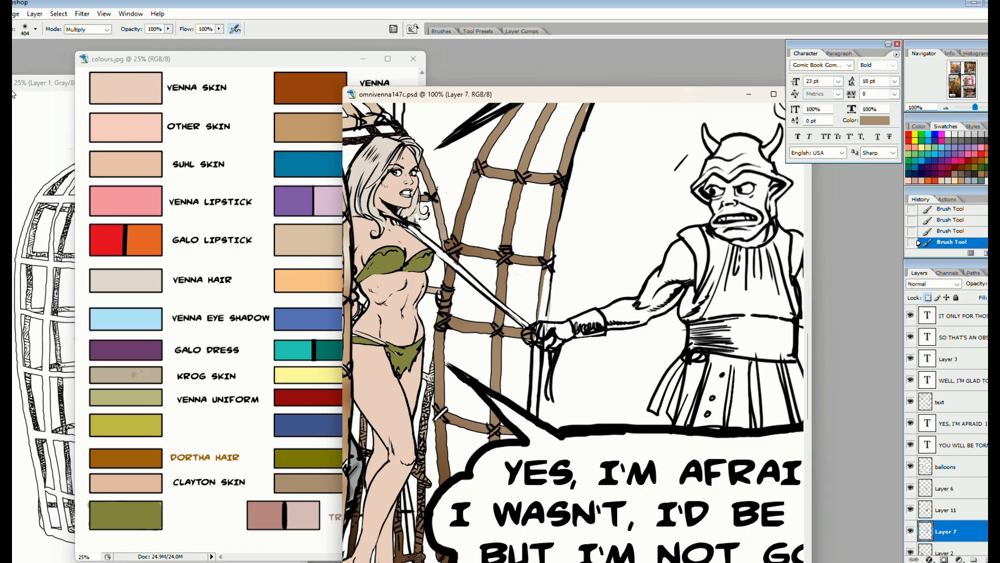
left_click(35, 29)
left_click(108, 29)
left_click(78, 38)
left_click(35, 29)
scroll(53, 145, "up", 5)
left_click(47, 154)
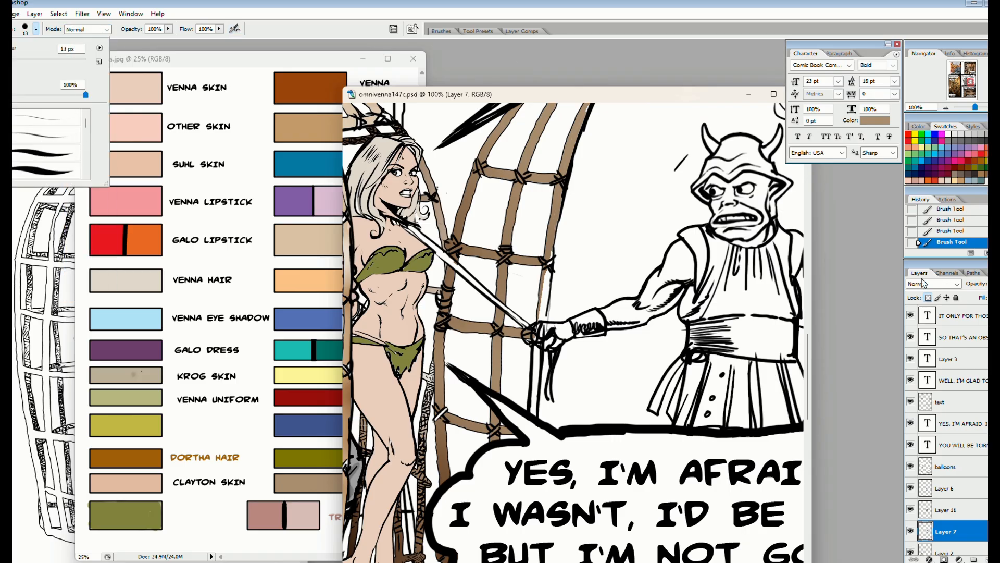
key("shift+Tab")
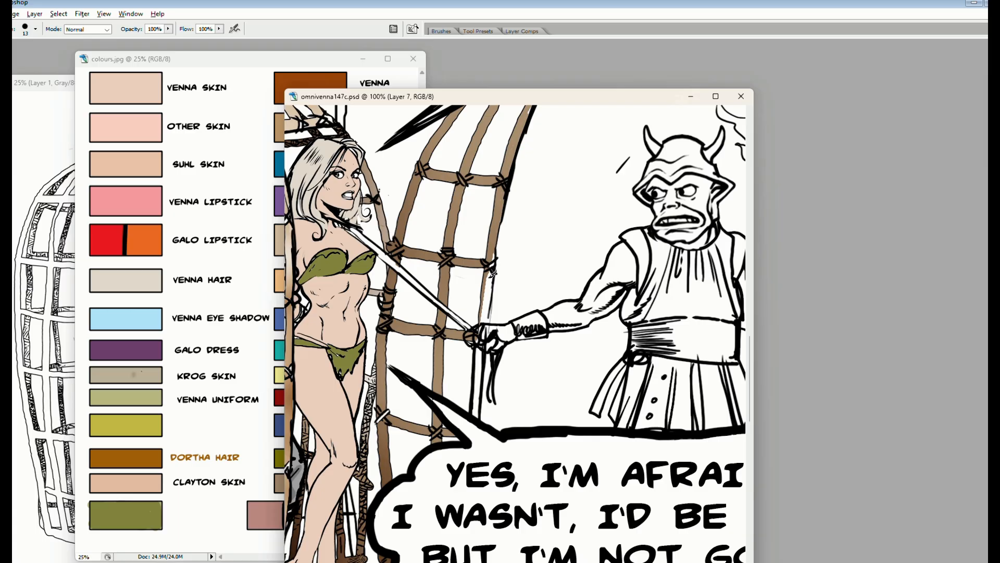
Show the hidden palettes again, including the layers list and colour swatches, beside the open comic page
key("shift+Tab")
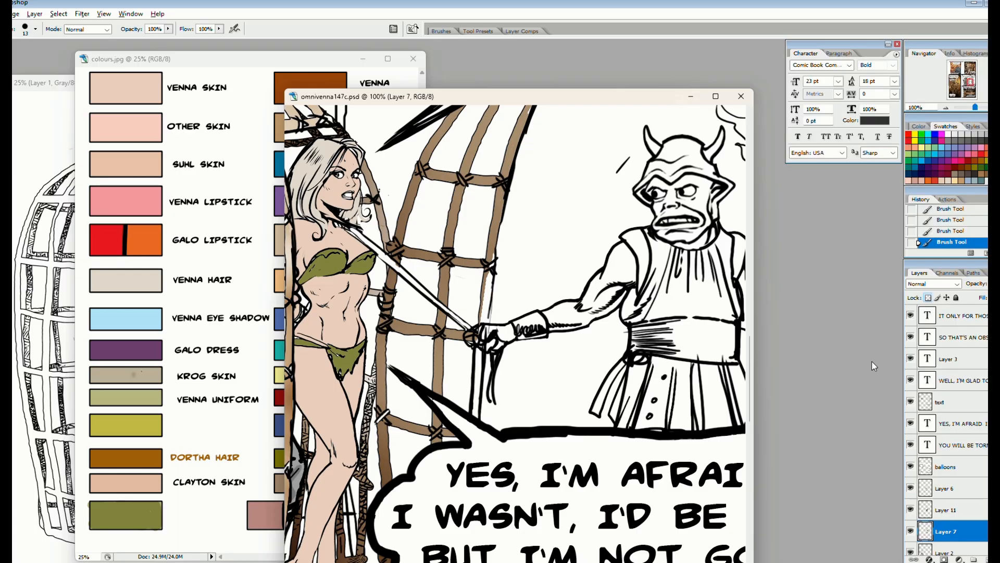